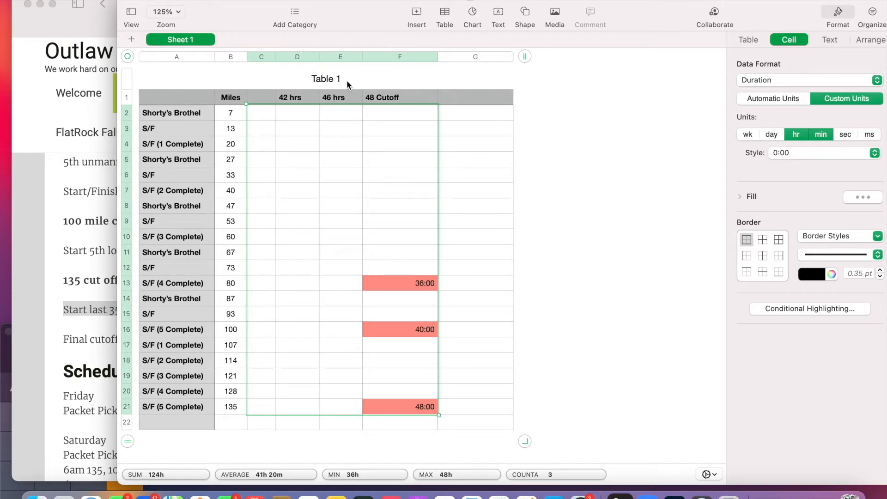
# Move the spreadsheet aside, switch to the browser and review the women's finish times in the 2021 Outlaw 100 Oklahoma 100 Miler results
pyautogui.moveTo(243, 13); pyautogui.dragTo(564, 30)
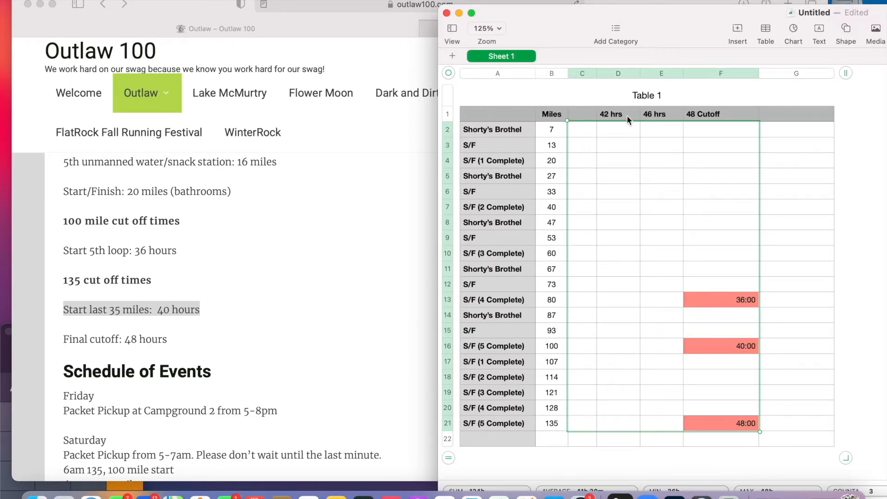
pyautogui.click(614, 116)
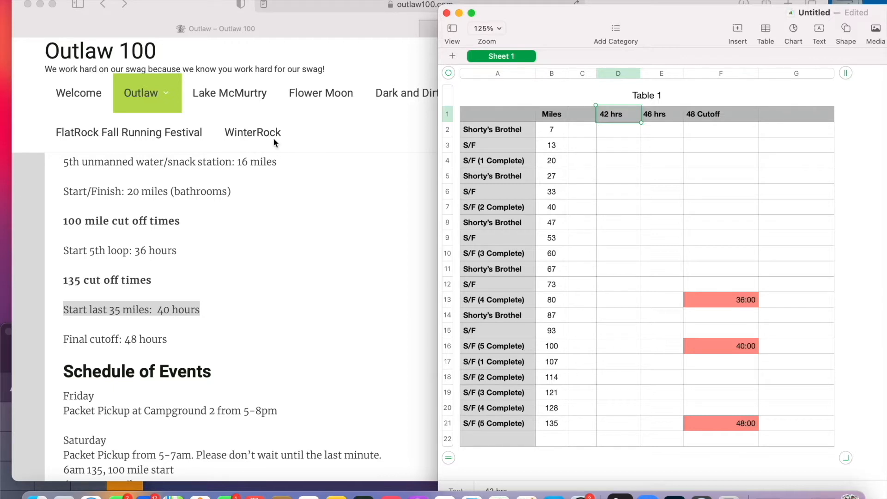
pyautogui.click(194, 18)
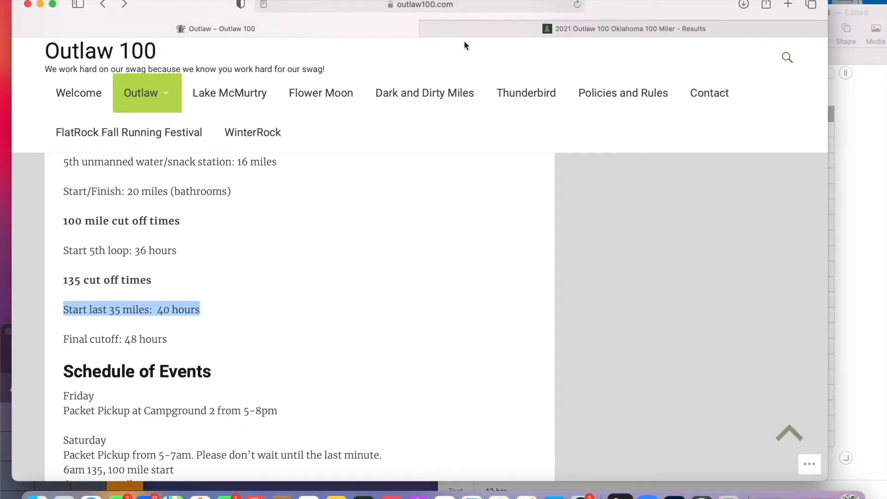
pyautogui.click(642, 24)
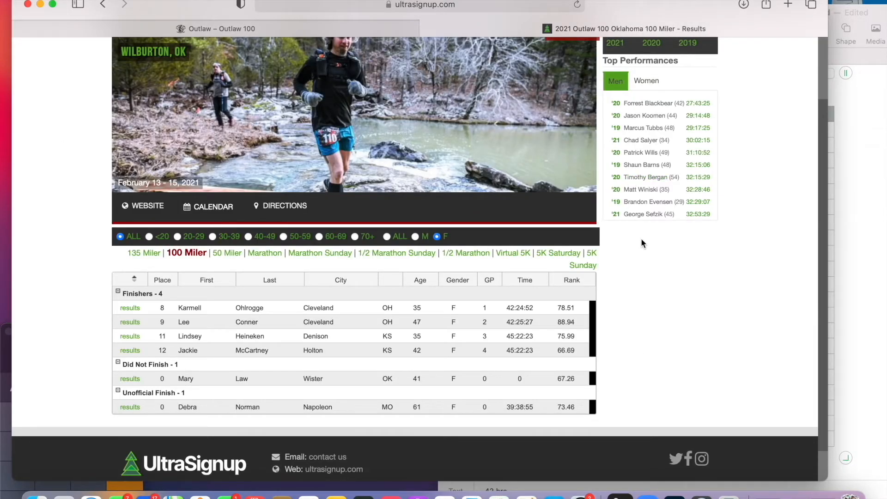
pyautogui.scroll(3, 642, 238)
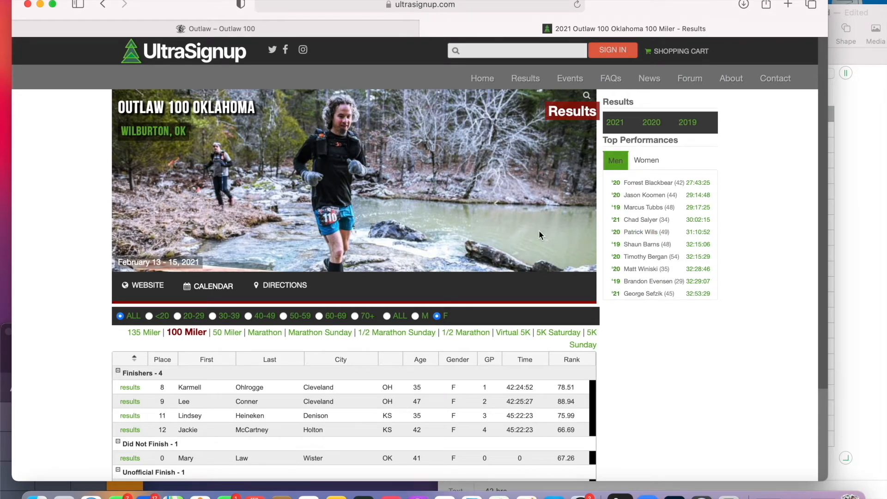
pyautogui.scroll(-3, 642, 314)
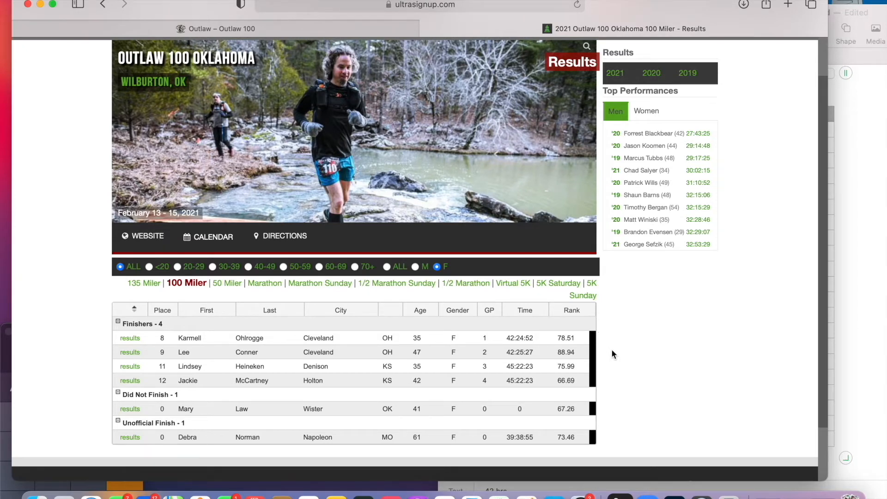
pyautogui.scroll(-2, 612, 350)
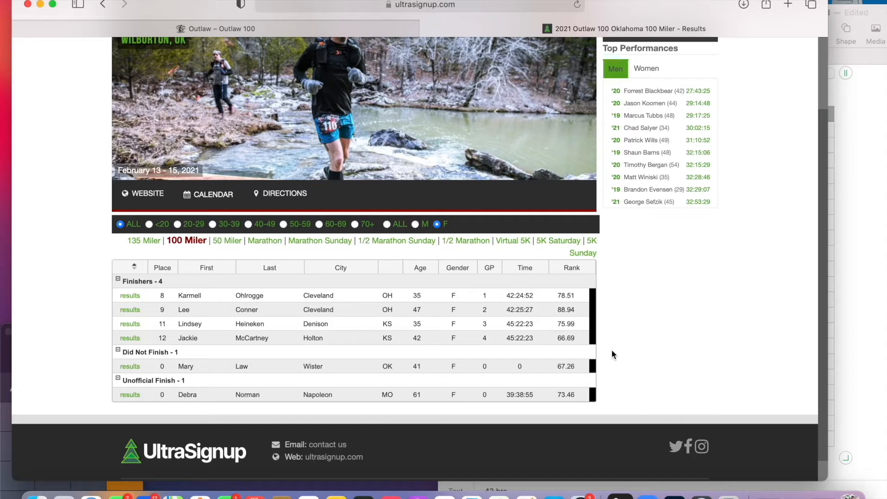
pyautogui.moveTo(542, 296); pyautogui.dragTo(499, 293)
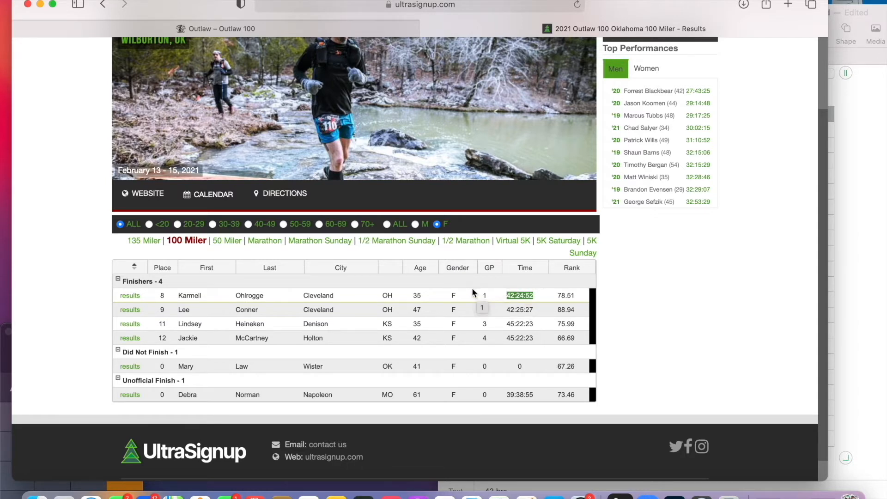
pyautogui.click(552, 293)
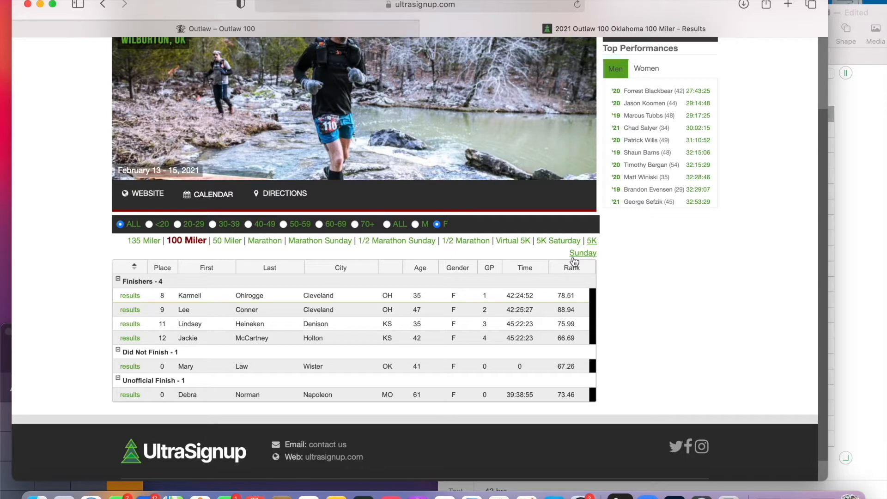
# Open the Outlaw 100 Oklahoma 135 Miler results and view the women's top performances
pyautogui.scroll(3, 664, 271)
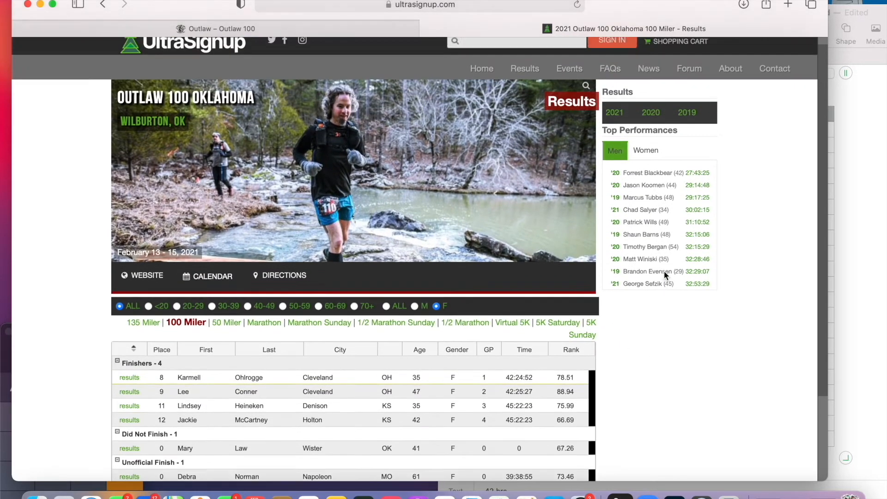
pyautogui.scroll(-1, 665, 271)
pyautogui.click(648, 141)
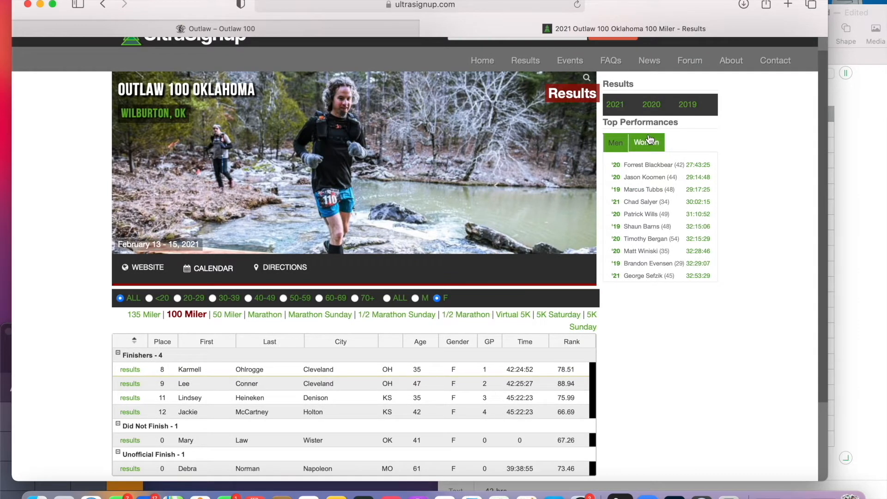
pyautogui.click(152, 316)
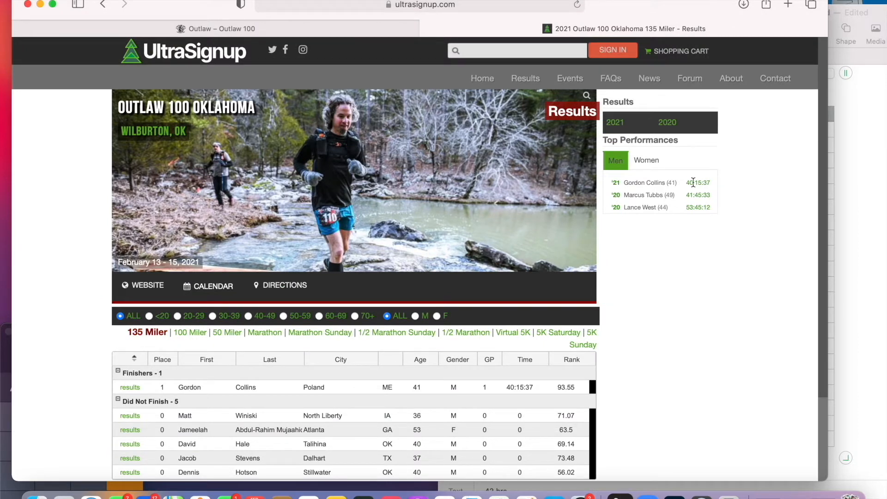
pyautogui.click(651, 164)
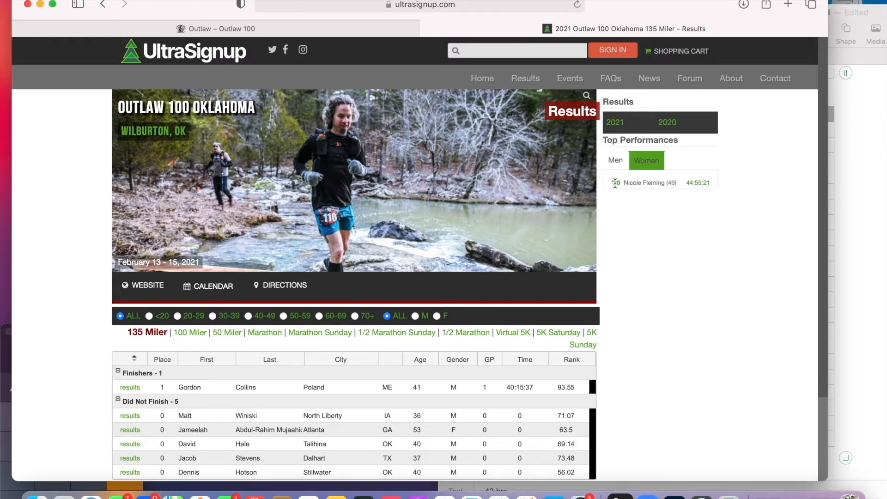
pyautogui.click(616, 164)
pyautogui.click(646, 160)
# Return to the spreadsheet, select the 46 hrs header and bring up Calculator beside the table
pyautogui.click(850, 184)
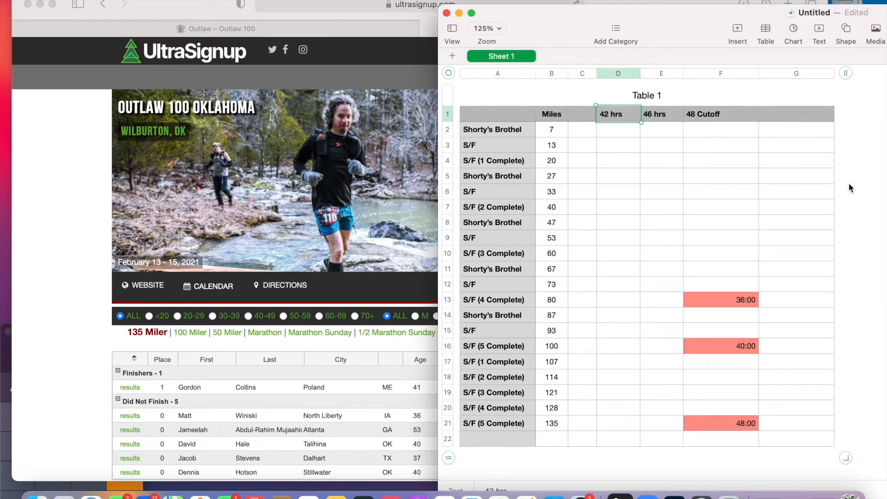
pyautogui.click(582, 161)
pyautogui.click(656, 121)
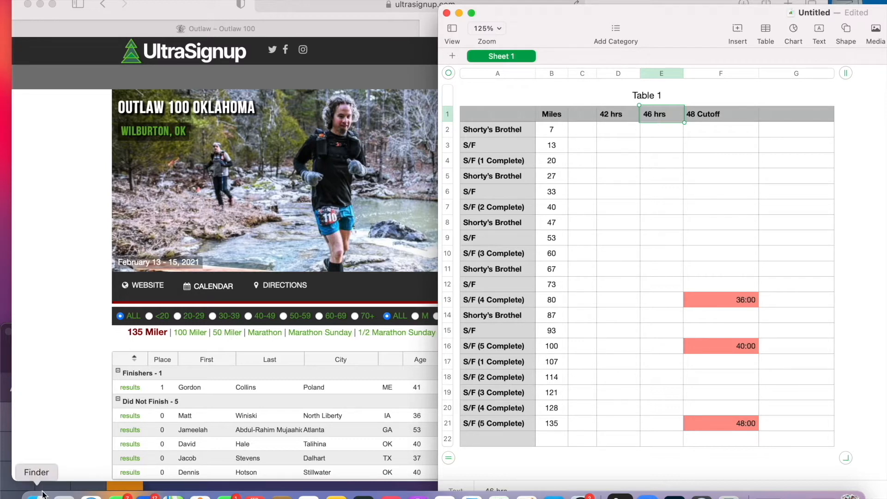
pyautogui.click(6, 426)
pyautogui.moveTo(65, 356); pyautogui.dragTo(70, 301)
pyautogui.click(29, 328)
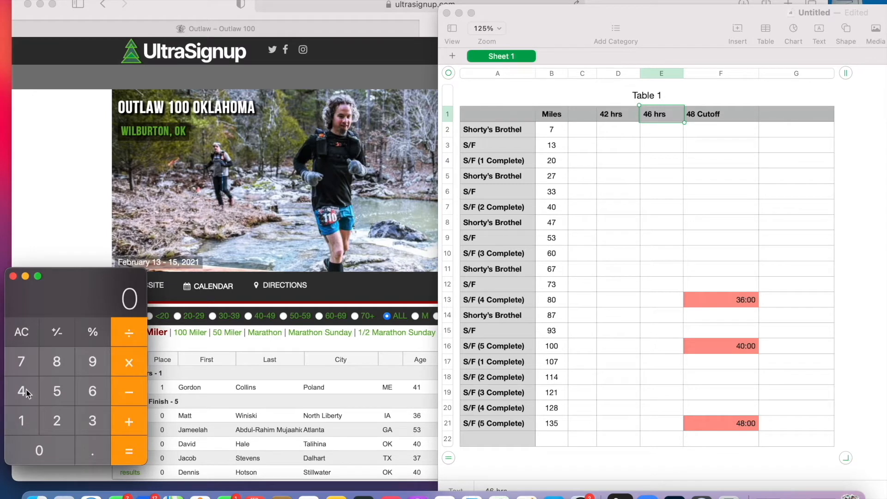
# Convert 46 hours to minutes in Calculator by multiplying 46 by 60
pyautogui.click(26, 394)
pyautogui.click(98, 393)
pyautogui.click(138, 364)
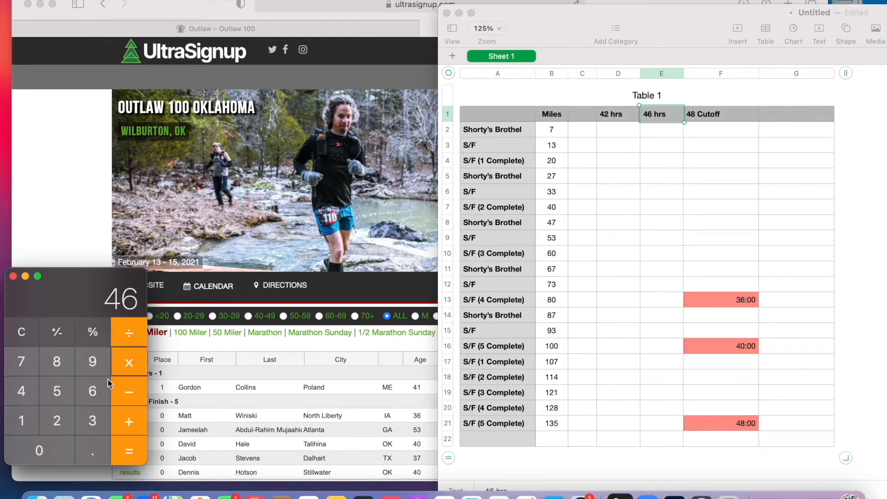
pyautogui.click(95, 391)
pyautogui.click(49, 446)
pyautogui.click(129, 452)
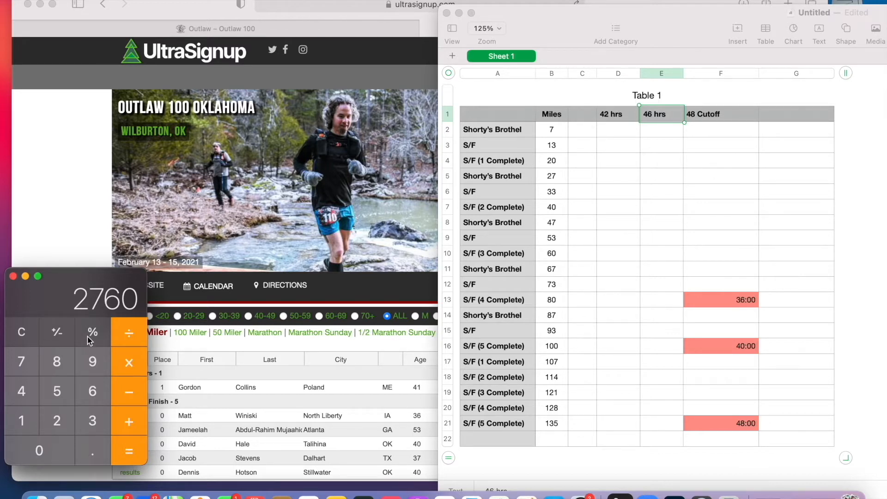
# Divide the 46-hour total in minutes by 135 miles to get the average pace per mile
pyautogui.click(126, 331)
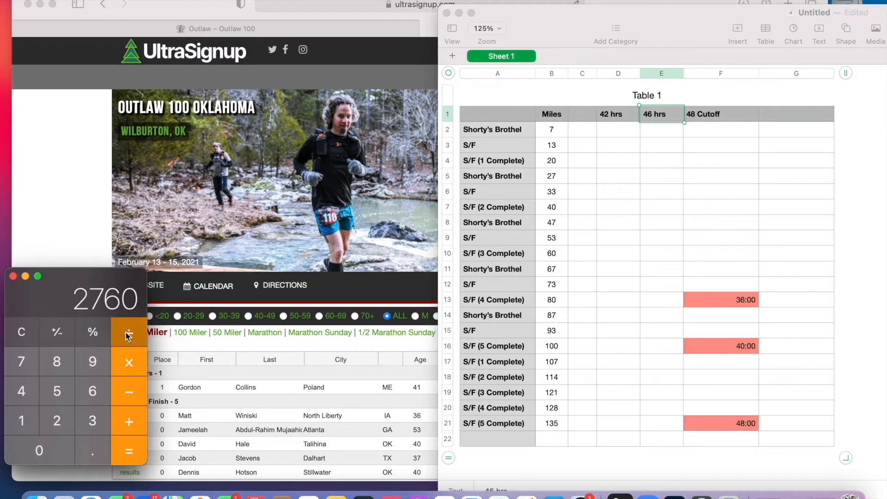
pyautogui.click(25, 418)
pyautogui.click(92, 419)
pyautogui.click(68, 393)
pyautogui.click(134, 452)
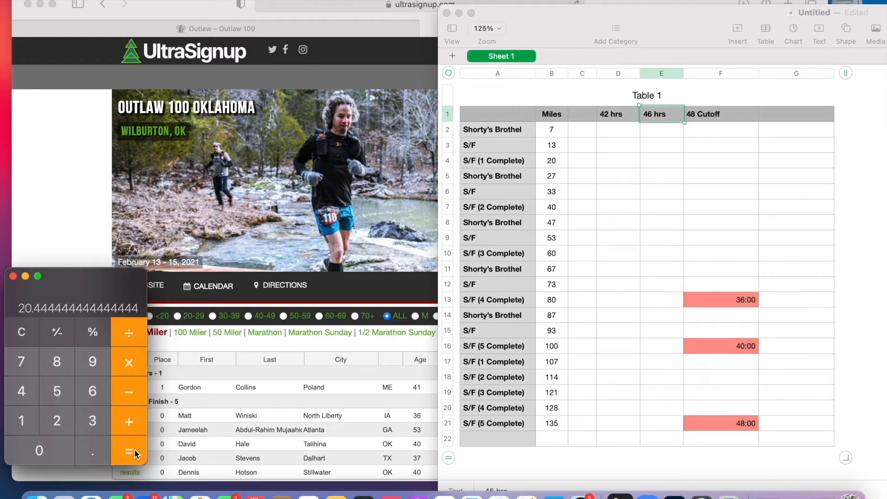
pyautogui.moveTo(88, 291); pyautogui.dragTo(370, 281)
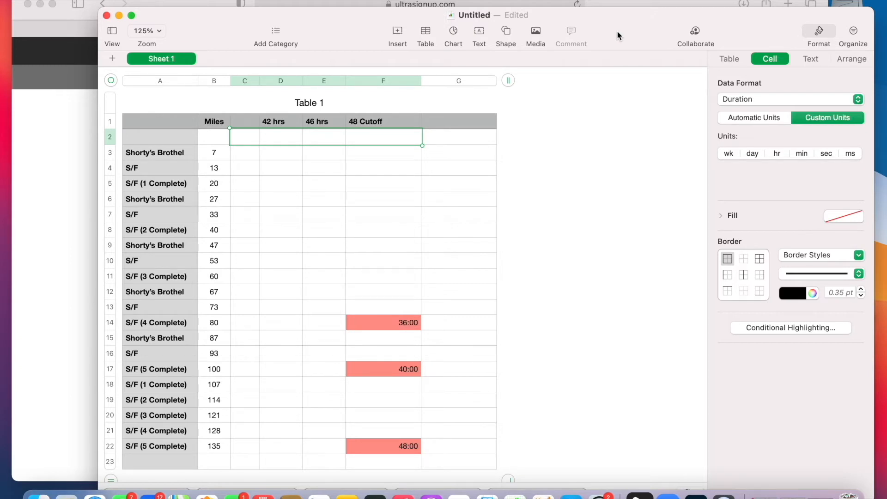
# Set the duration units of C2:F2 to minutes and seconds in the 0m 0s style, and check the duration format of C3:F23
pyautogui.click(325, 137)
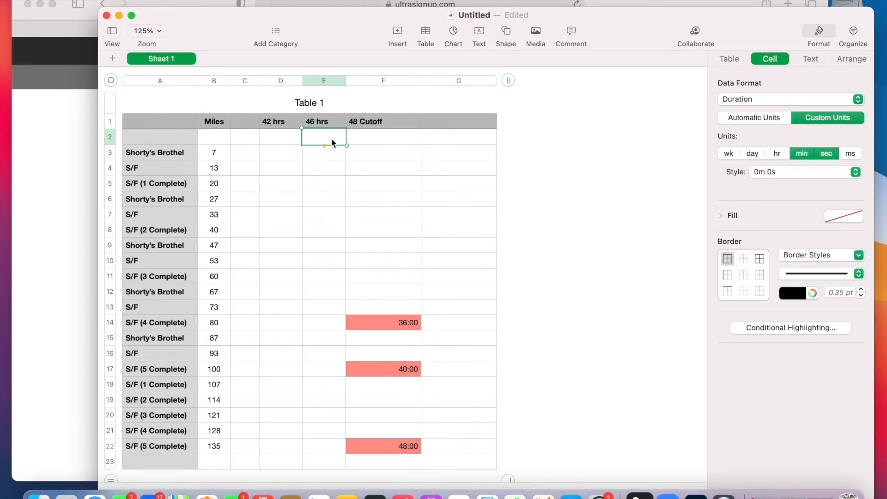
pyautogui.click(331, 137)
pyautogui.moveTo(276, 136); pyautogui.dragTo(372, 147)
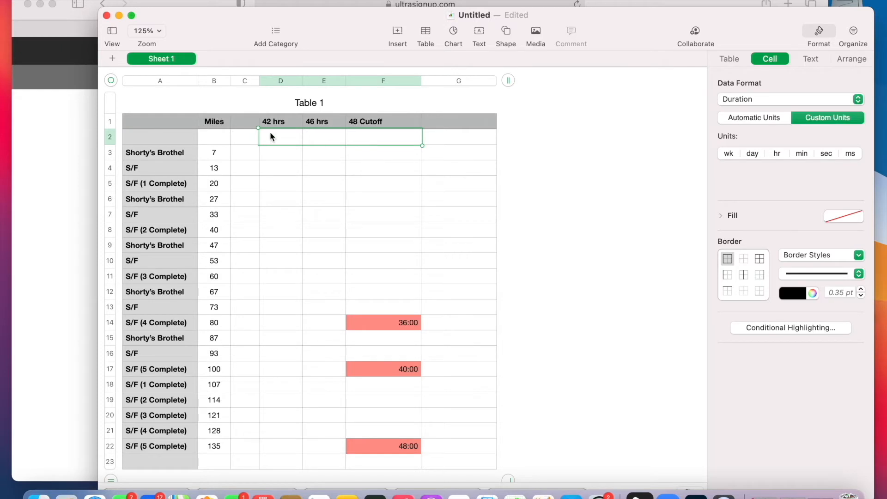
pyautogui.moveTo(241, 135); pyautogui.dragTo(418, 144)
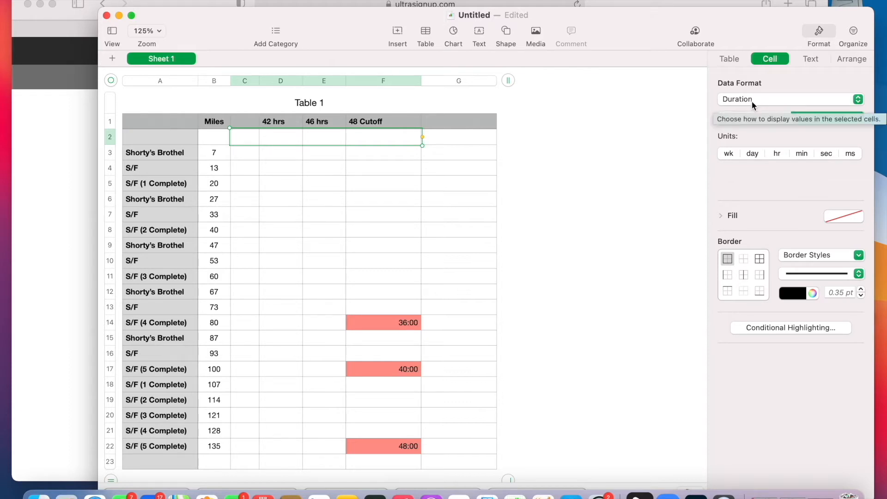
pyautogui.click(805, 155)
pyautogui.click(825, 153)
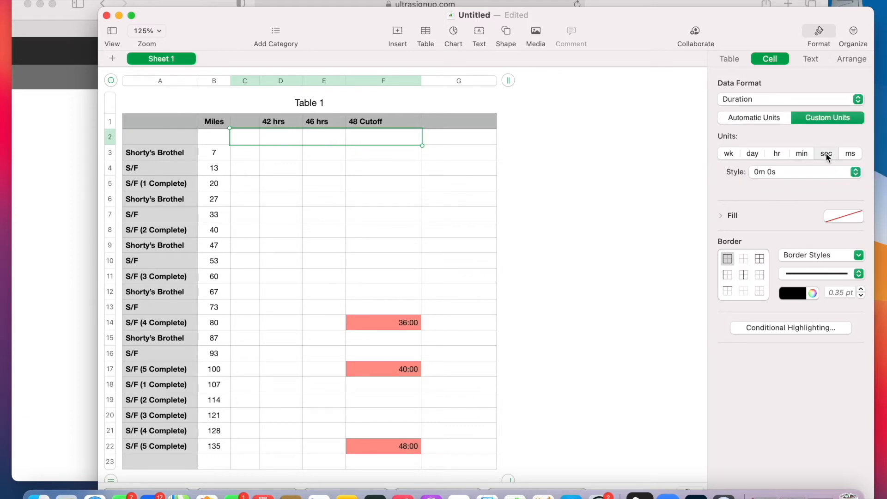
pyautogui.click(804, 156)
pyautogui.click(782, 178)
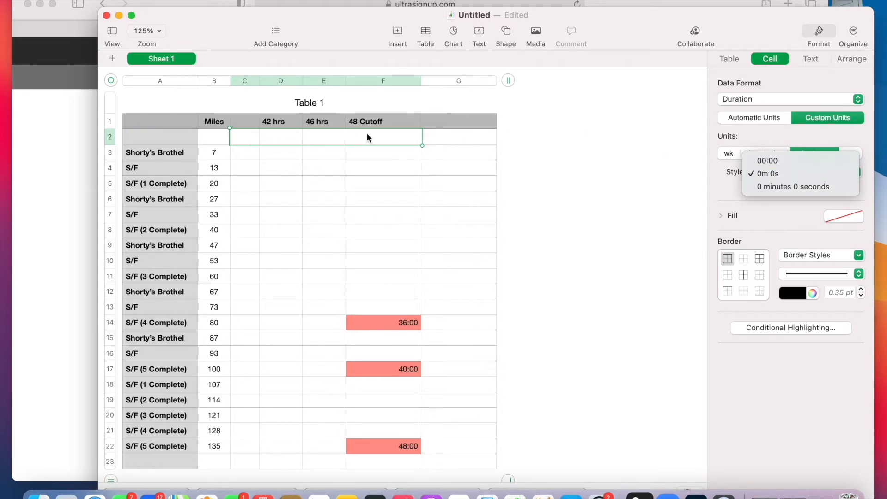
pyautogui.click(242, 153)
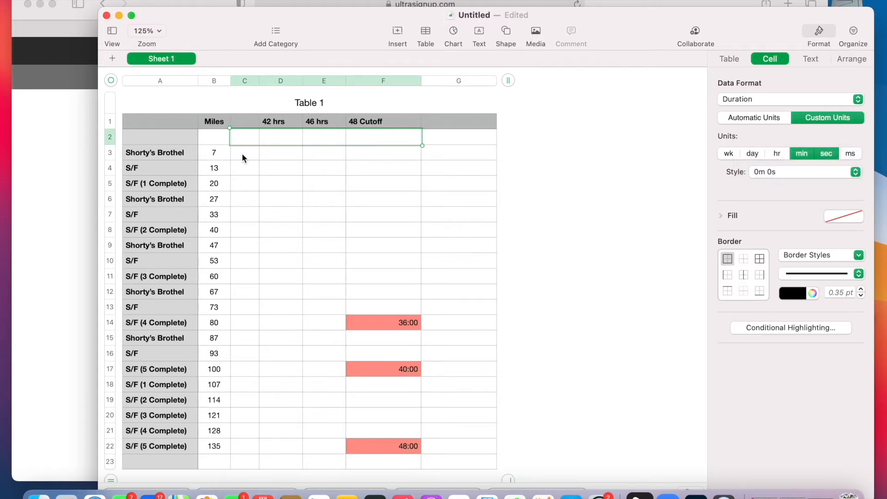
pyautogui.click(242, 154)
pyautogui.moveTo(257, 159); pyautogui.dragTo(387, 463)
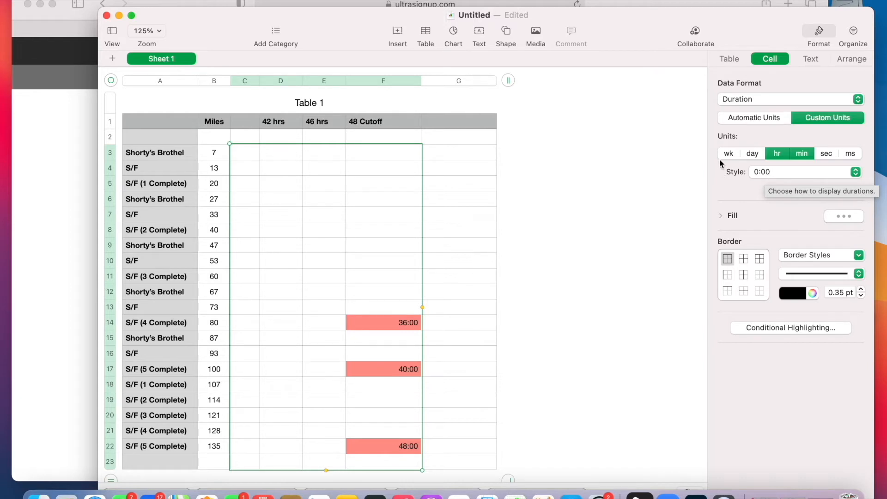
# Enter the pace 20:26 in cell E2 under the 46 hrs header
pyautogui.click(316, 140)
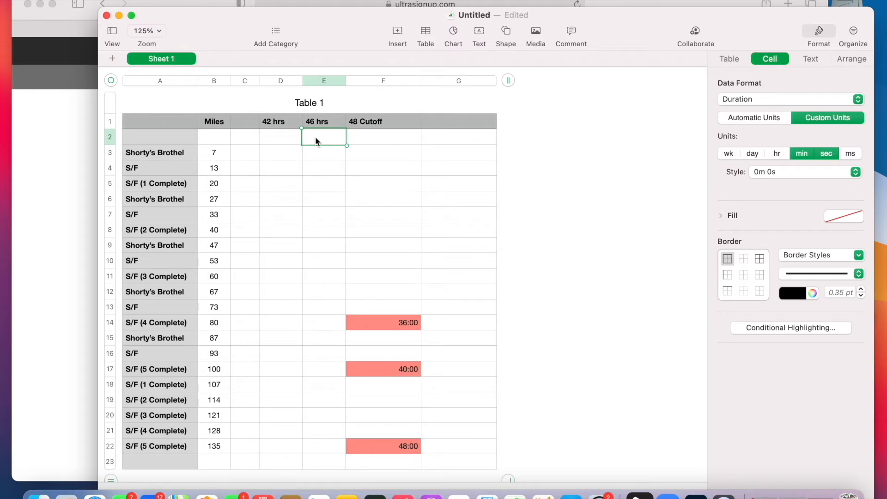
pyautogui.write('20')
pyautogui.write(':')
pyautogui.write('26')
pyautogui.press('Return')
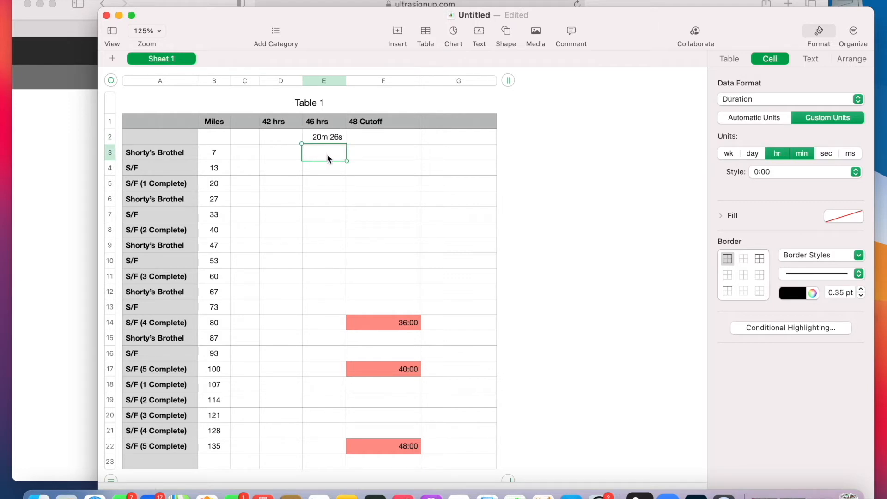
# Insert a PRODUCT formula in E3 that takes the pace in E2
pyautogui.click(145, 1)
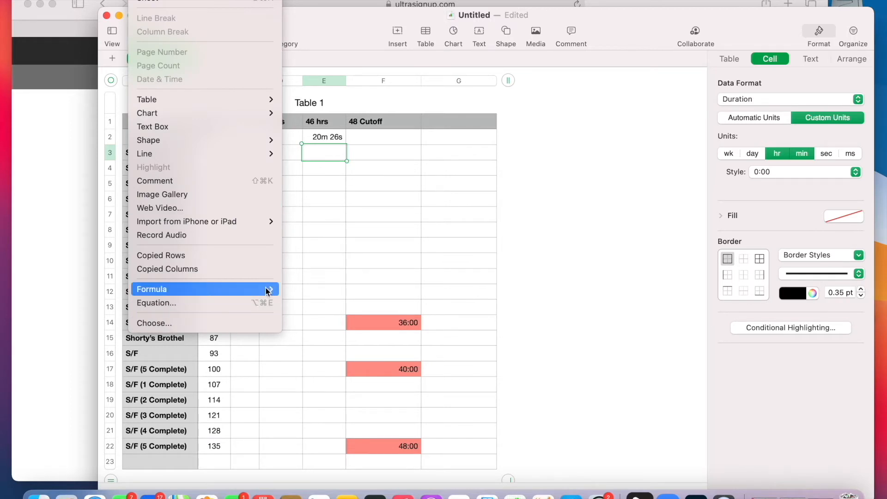
pyautogui.moveTo(265, 287)
pyautogui.click(303, 357)
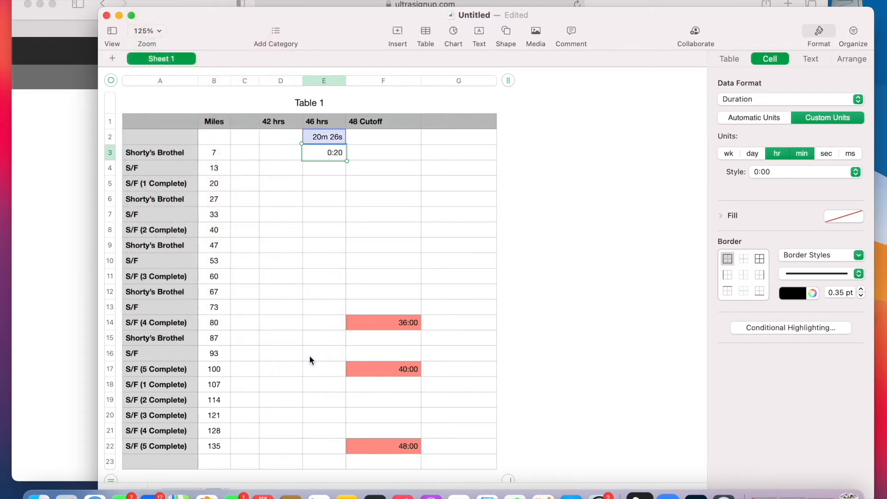
# Make the E2 reference in E3's PRODUCT formula absolute by preserving both its row and column
pyautogui.doubleClick(337, 157)
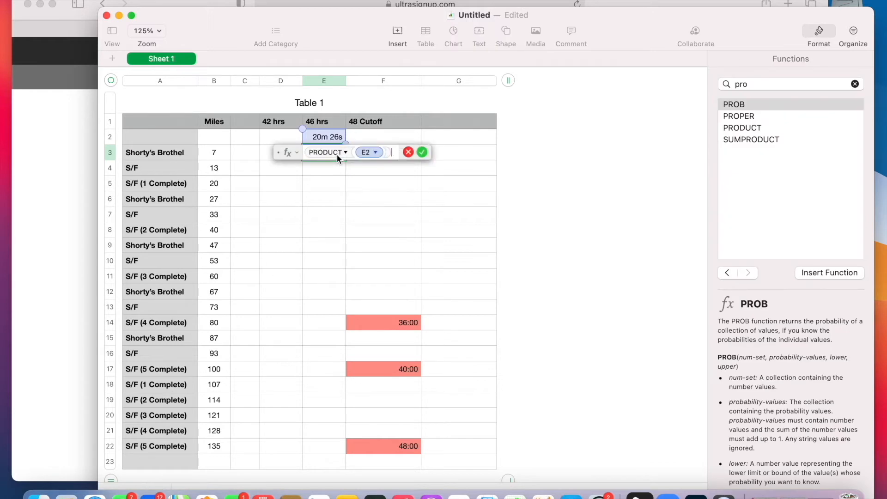
pyautogui.click(376, 153)
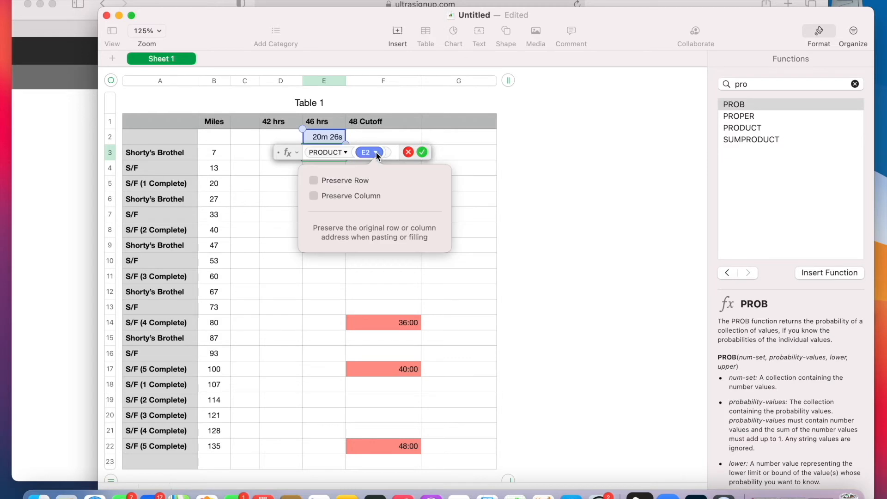
pyautogui.click(313, 181)
pyautogui.click(314, 195)
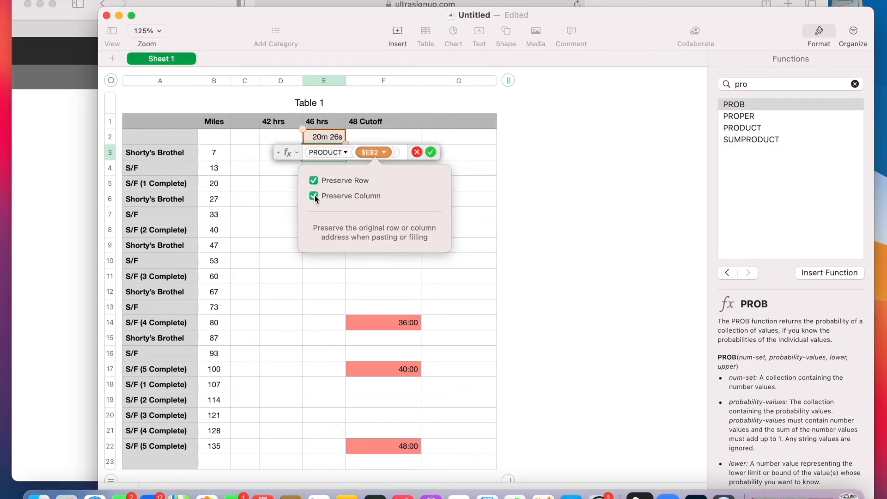
# Add the miles in B3 as the second factor of E3's PRODUCT formula and accept the formula
pyautogui.click(392, 152)
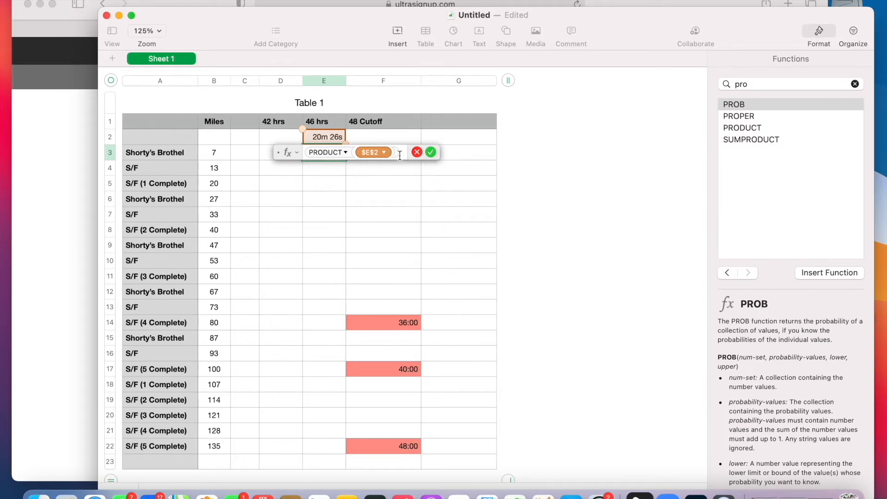
pyautogui.click(392, 151)
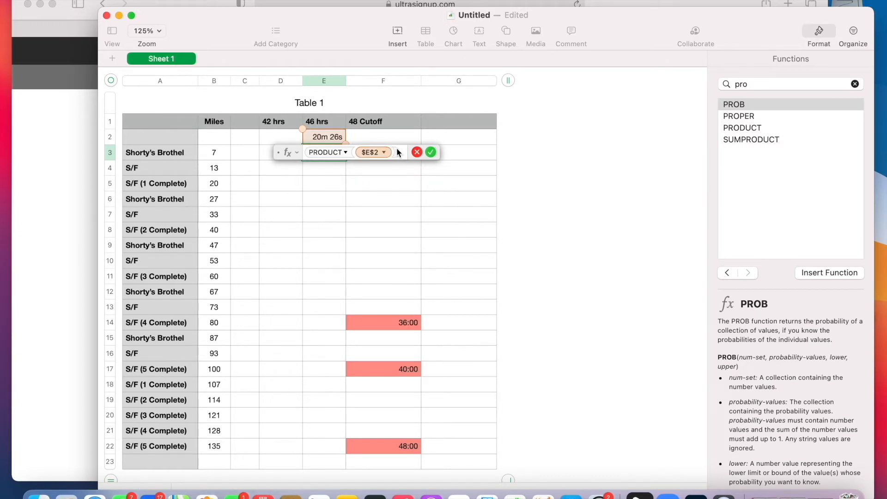
pyautogui.write(',')
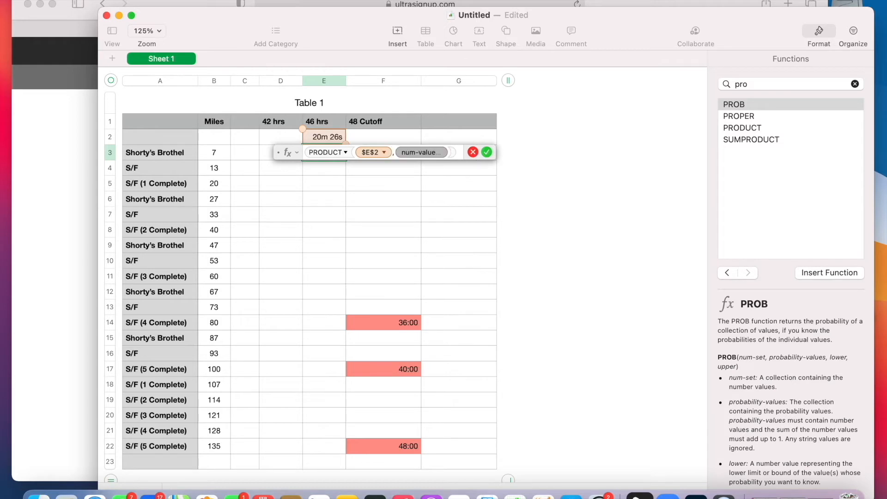
pyautogui.press('BackSpace')
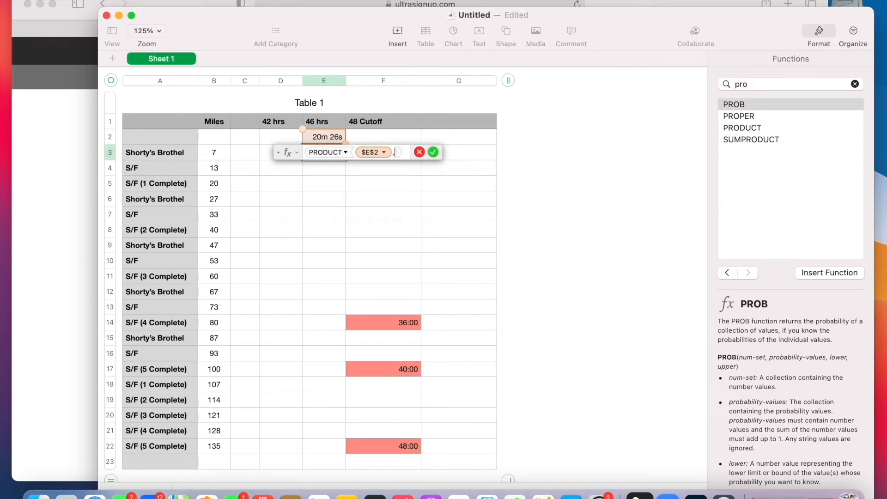
pyautogui.click(218, 153)
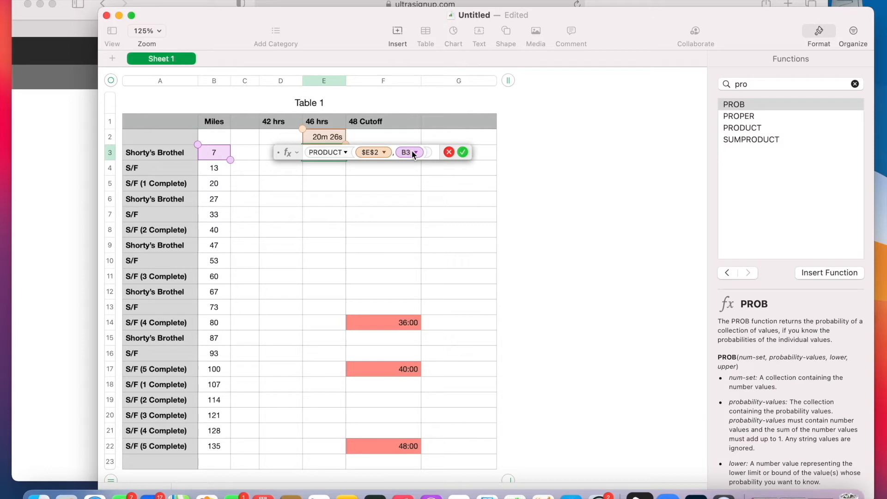
pyautogui.click(463, 153)
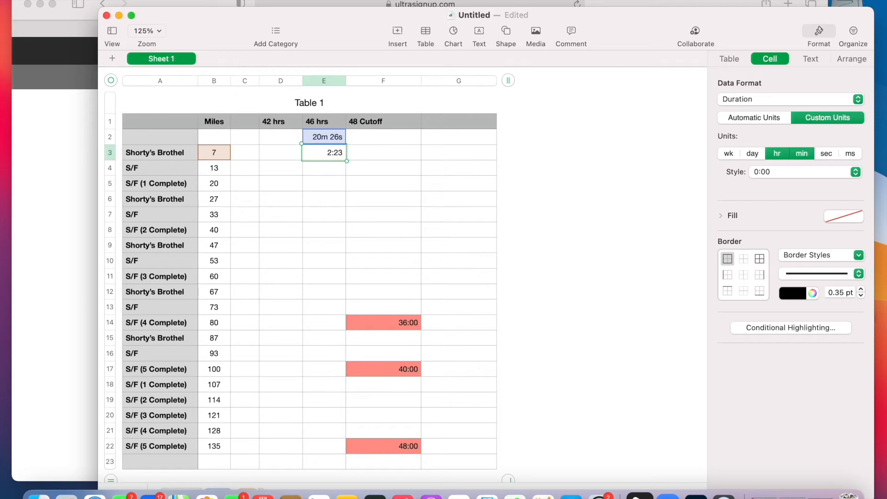
# Copy the split-time formula from E3 and paste it down the 46 hrs column through E22
pyautogui.click(114, 0)
pyautogui.click(143, 47)
pyautogui.moveTo(347, 159); pyautogui.dragTo(325, 452)
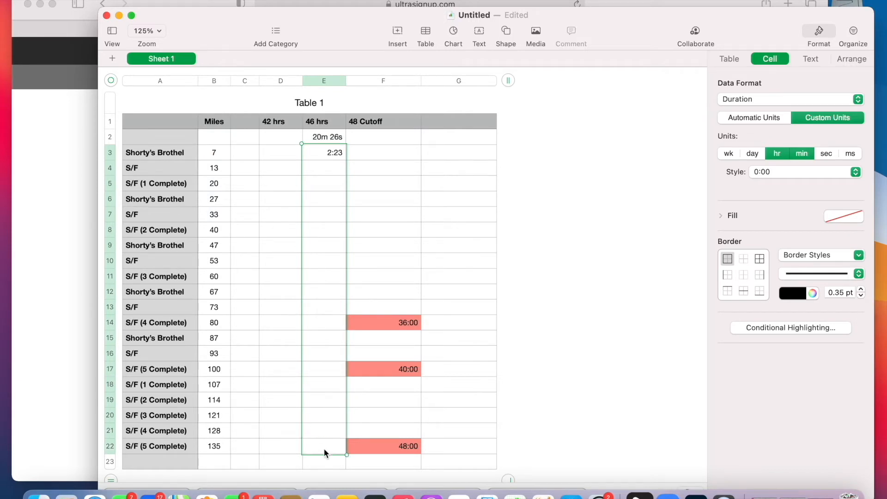
pyautogui.press('super+v')
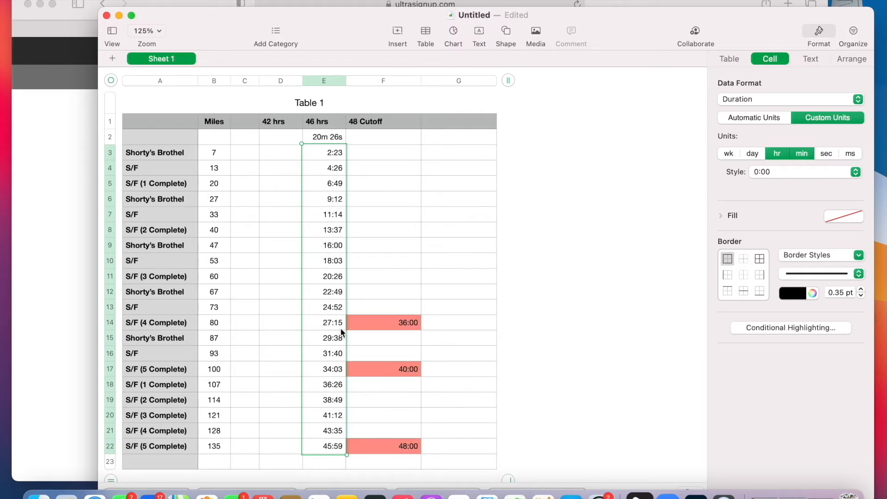
pyautogui.scroll(-2, 341, 331)
pyautogui.scroll(-3, 340, 328)
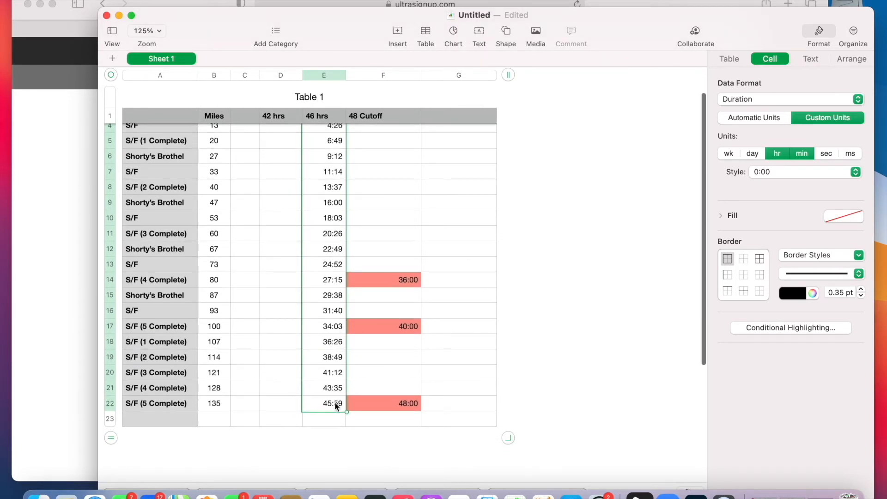
pyautogui.scroll(-1, 334, 407)
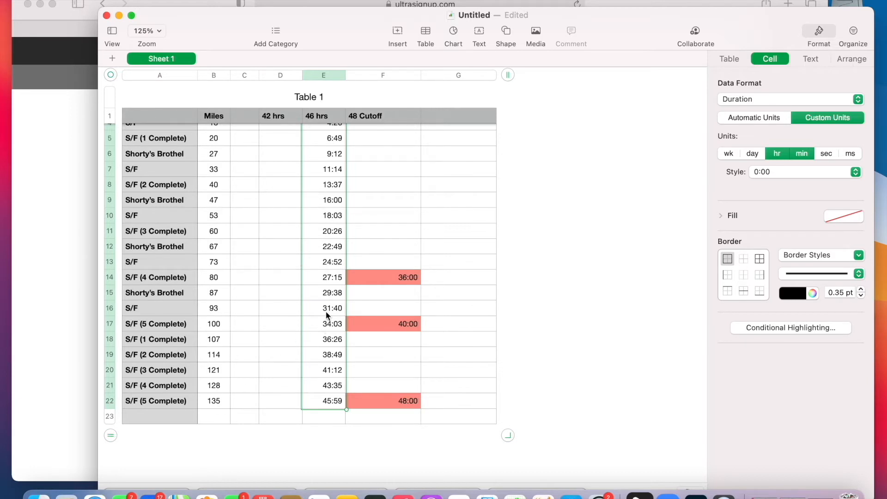
pyautogui.scroll(3, 329, 296)
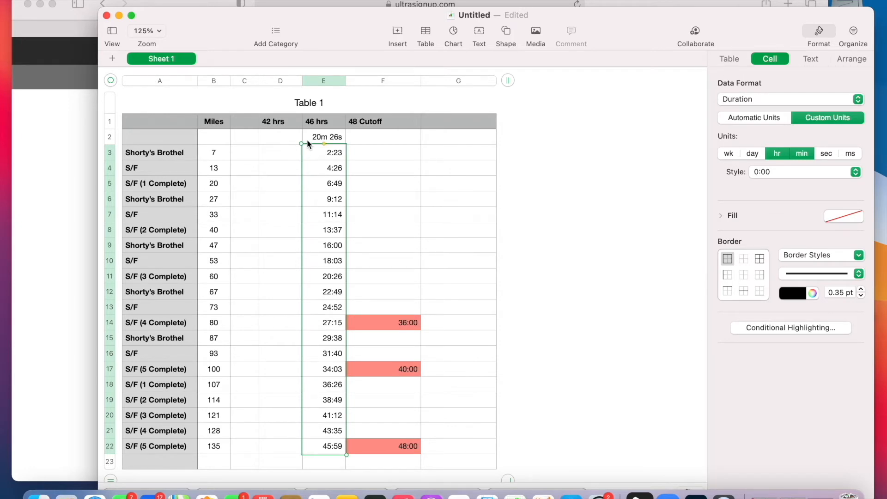
# Switch to the Calculator app and place its window over the table
pyautogui.click(40, 3)
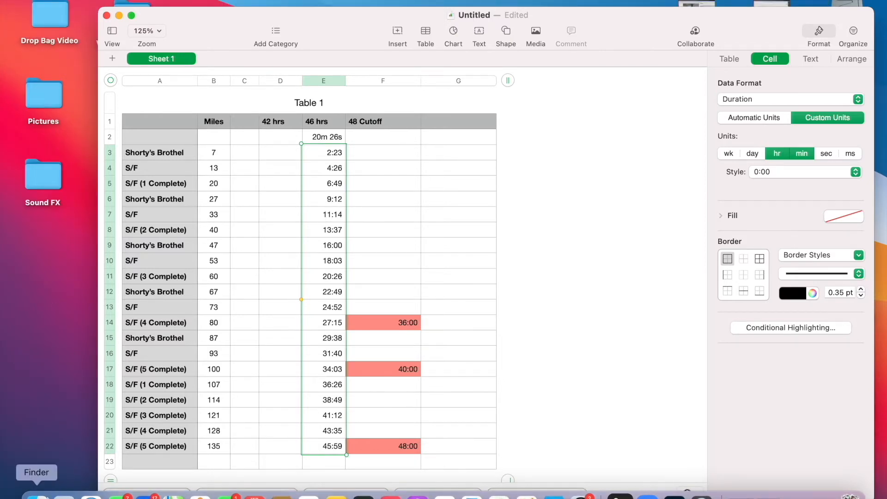
pyautogui.click(64, 496)
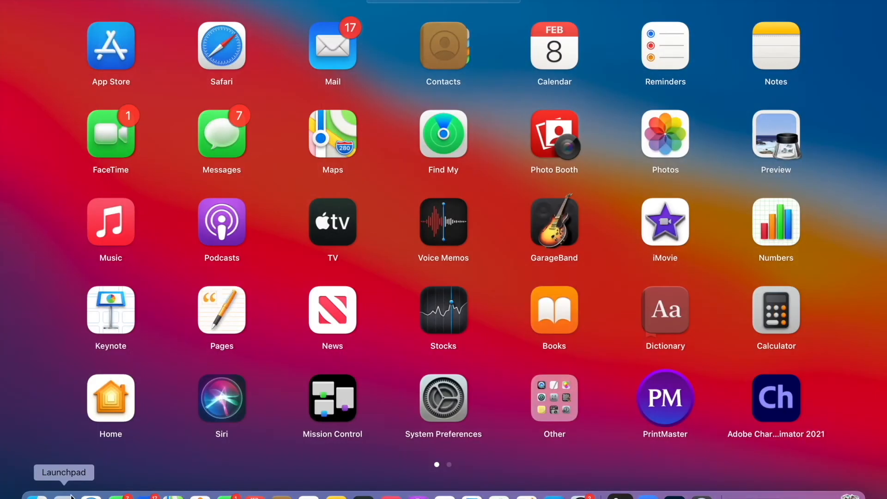
pyautogui.click(790, 320)
pyautogui.moveTo(353, 262); pyautogui.dragTo(207, 270)
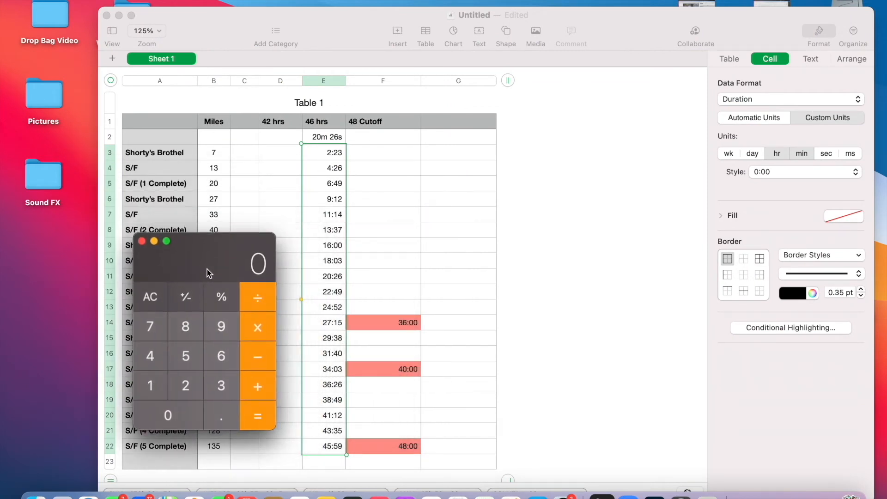
# Calculate the average pace per mile for a 42-hour finish as 42 × 60 ÷ 135
pyautogui.click(148, 359)
pyautogui.click(190, 387)
pyautogui.click(264, 328)
pyautogui.click(220, 360)
pyautogui.click(183, 408)
pyautogui.click(258, 417)
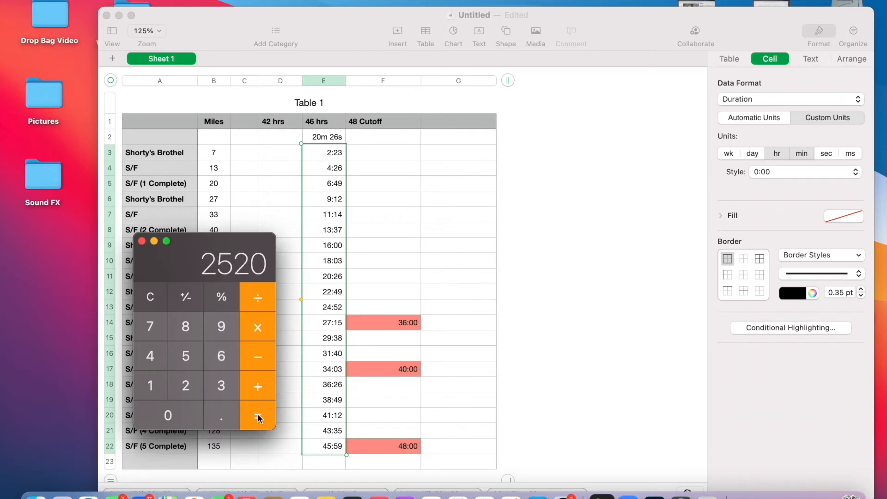
pyautogui.click(259, 300)
pyautogui.click(150, 386)
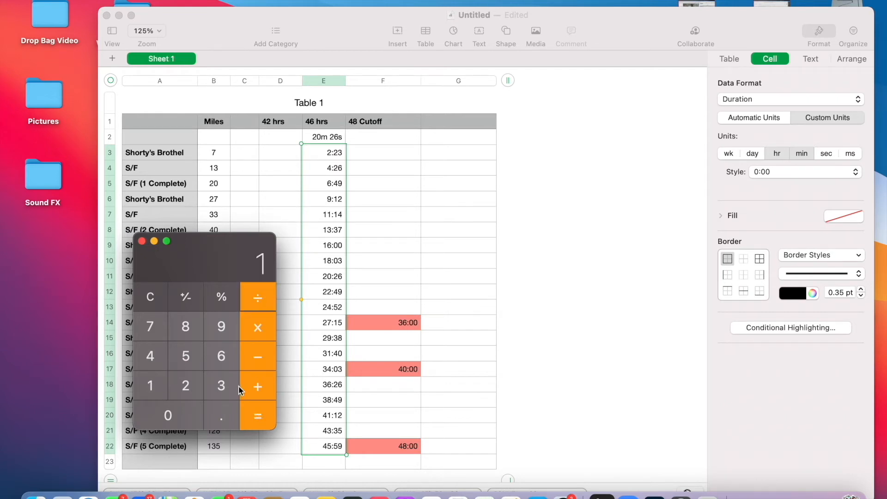
pyautogui.click(220, 392)
pyautogui.click(189, 355)
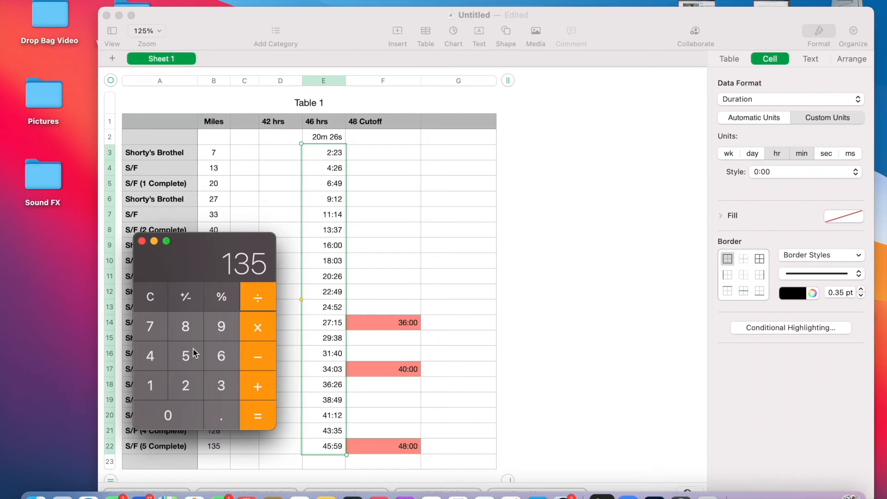
pyautogui.click(261, 419)
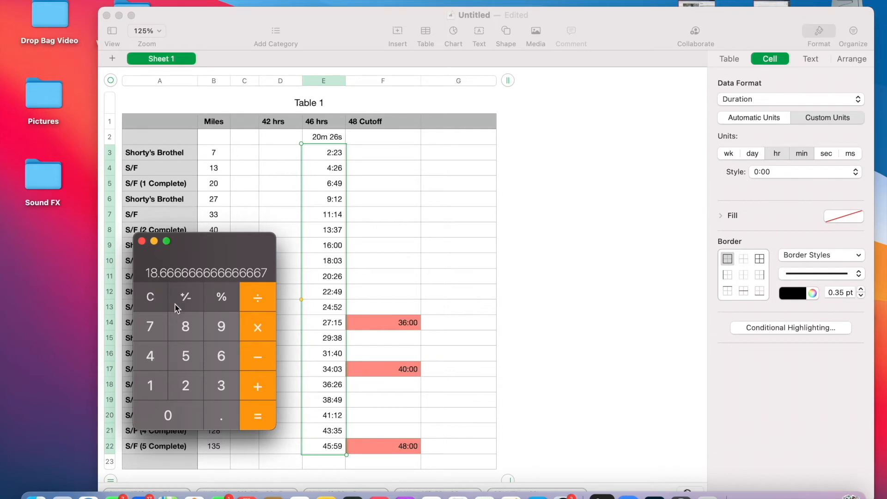
# Convert the fractional minute of the pace to seconds by calculating 0.66 × 60, and close the calculator
pyautogui.click(152, 297)
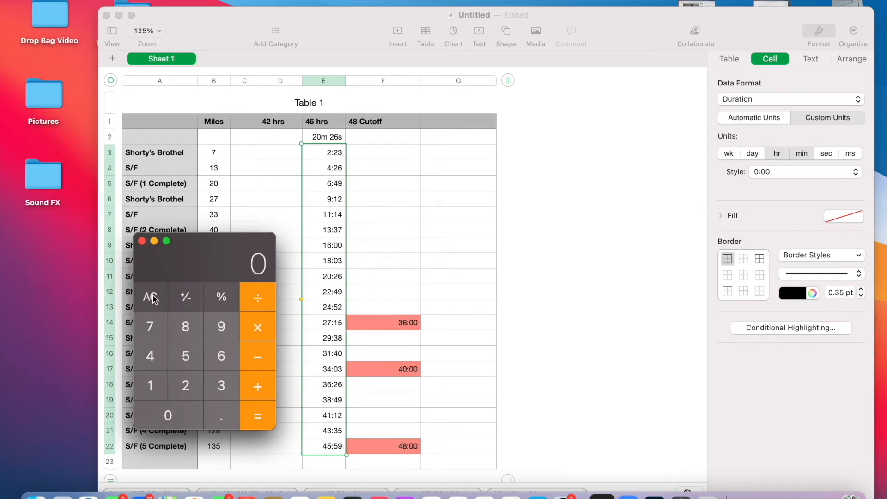
pyautogui.click(225, 358)
pyautogui.click(230, 353)
pyautogui.click(148, 297)
pyautogui.click(220, 414)
pyautogui.click(223, 357)
pyautogui.click(224, 356)
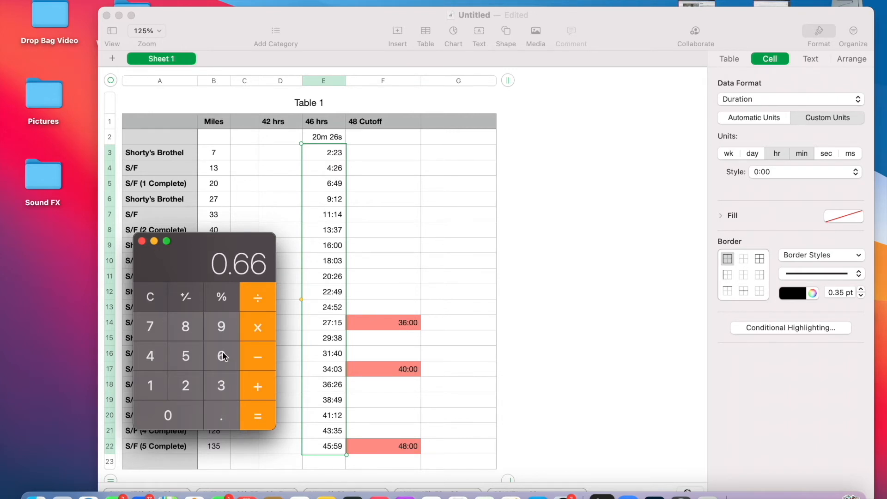
pyautogui.click(259, 328)
pyautogui.click(222, 357)
pyautogui.click(185, 407)
pyautogui.click(266, 421)
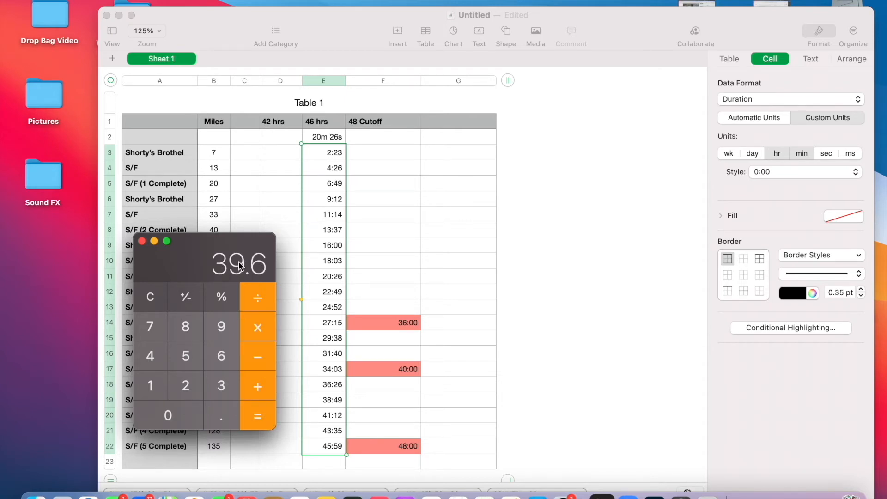
pyautogui.click(142, 241)
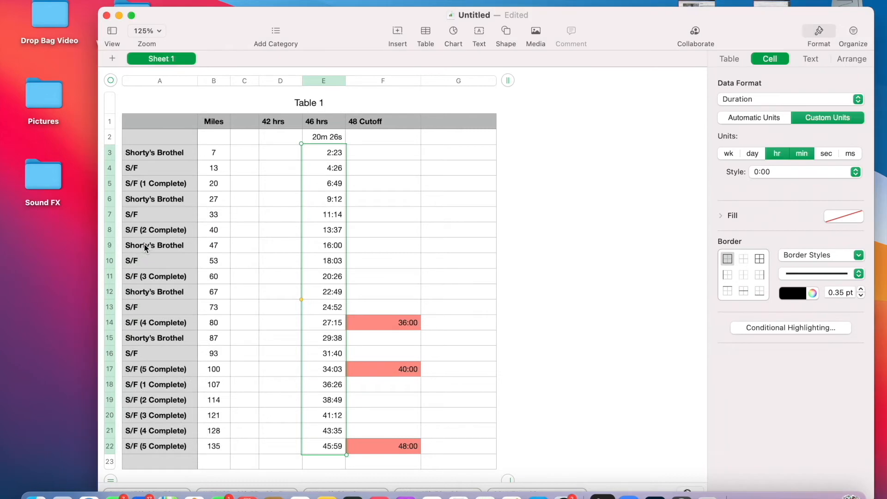
pyautogui.click(318, 138)
pyautogui.write('1')
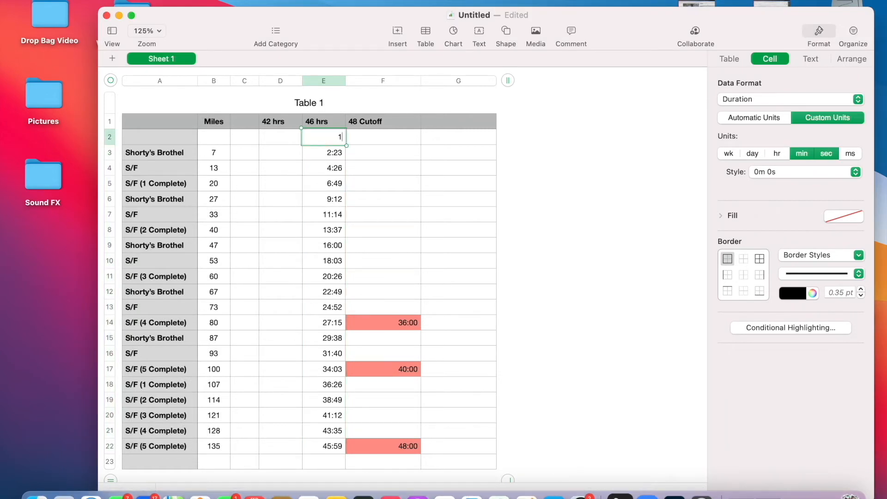
pyautogui.write('8:40')
pyautogui.press('Return')
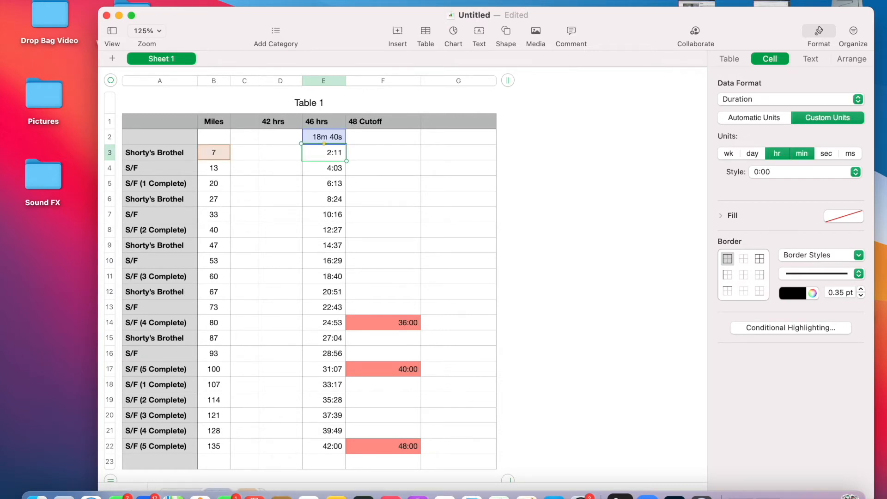
pyautogui.click(122, 0)
pyautogui.click(122, 5)
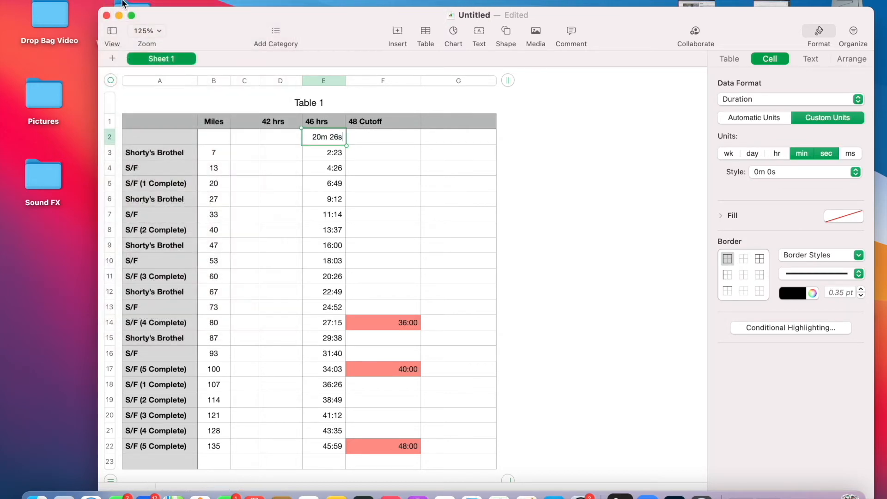
# Enter the pace 18:40 in cell D2 under the 42 hrs header
pyautogui.click(271, 135)
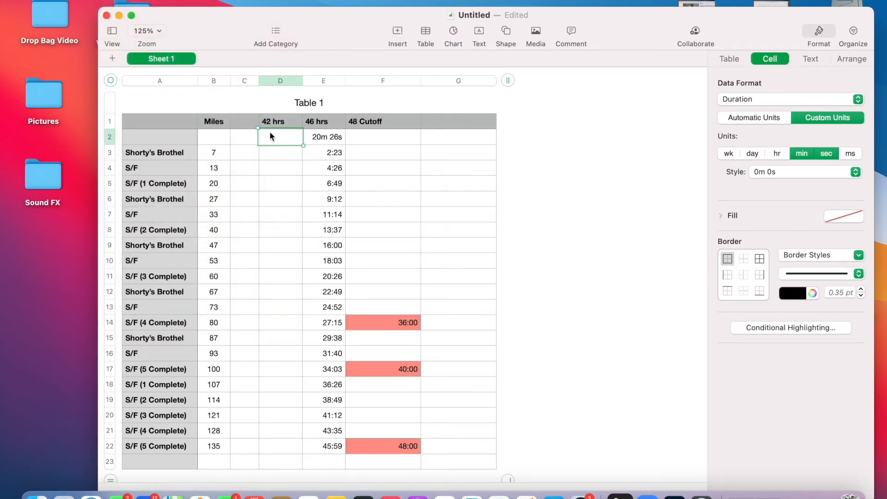
pyautogui.write('18:4')
pyautogui.write('0')
pyautogui.press('Return')
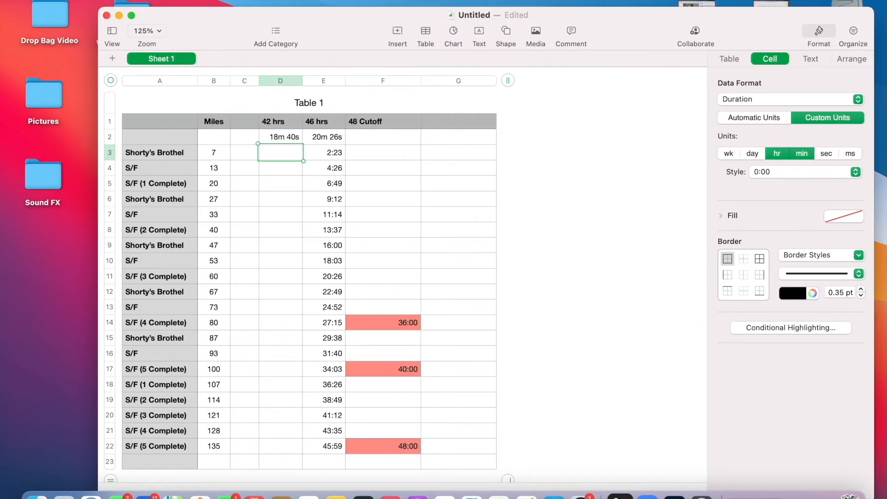
# Insert a PRODUCT formula in D3 and make its D2 reference absolute by preserving both row and column
pyautogui.click(139, 1)
pyautogui.moveTo(193, 288)
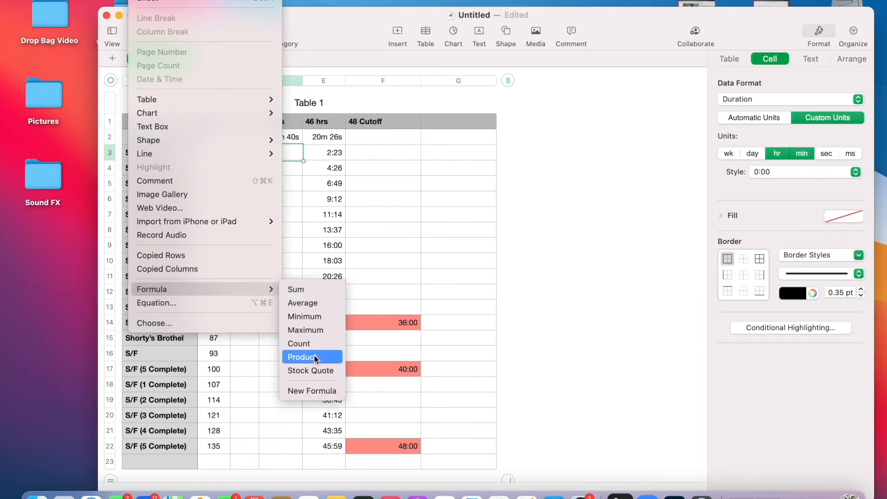
pyautogui.click(293, 359)
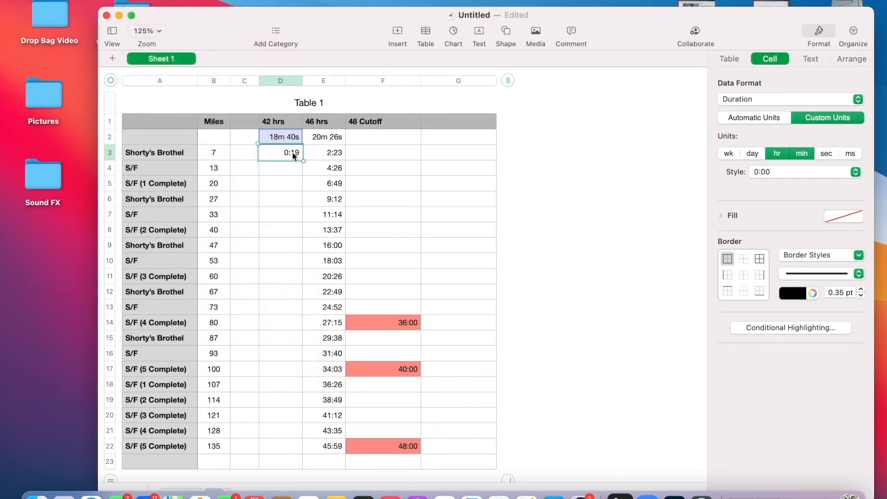
pyautogui.doubleClick(292, 152)
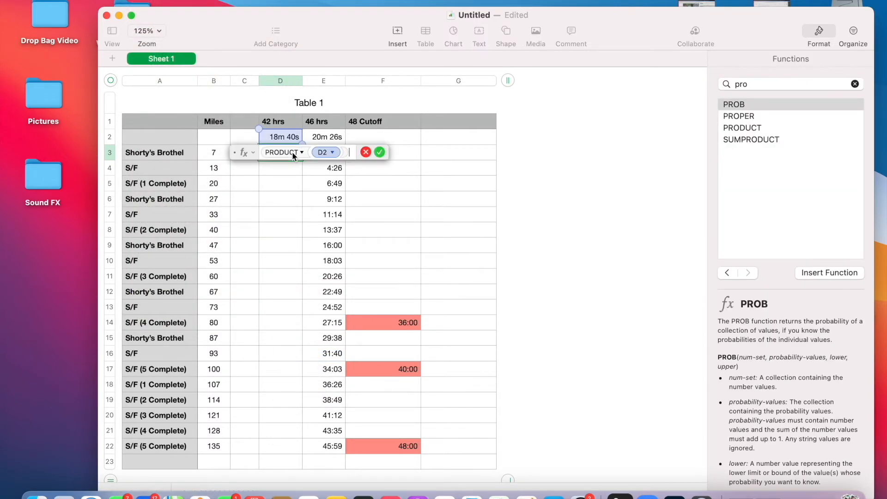
pyautogui.click(332, 152)
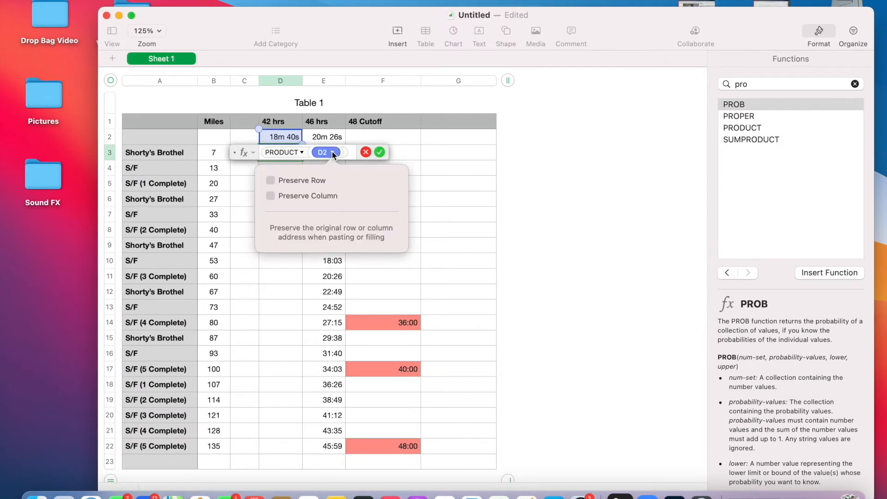
pyautogui.click(271, 181)
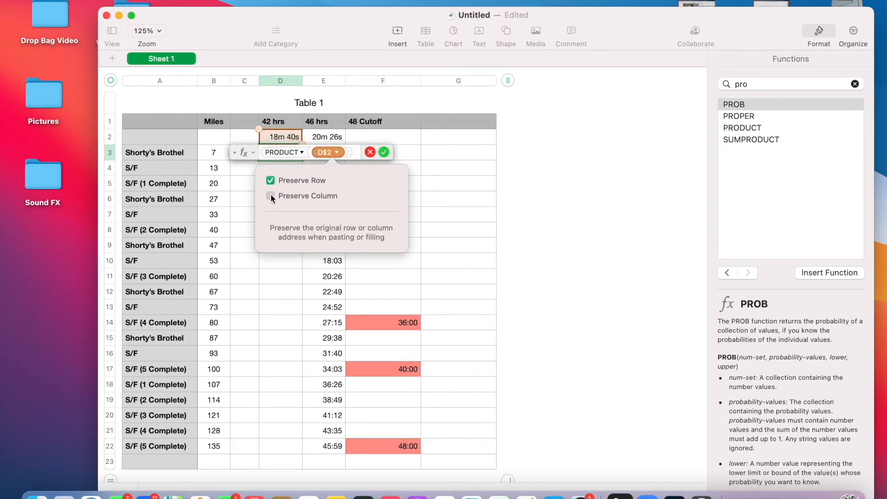
pyautogui.click(271, 196)
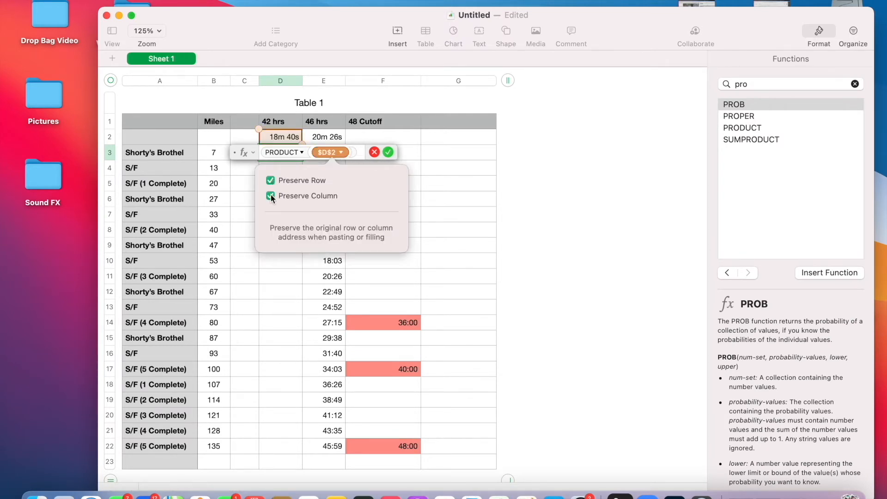
# Add B3 as the second factor of the PRODUCT formula in D3 and accept the formula
pyautogui.click(347, 152)
pyautogui.click(348, 153)
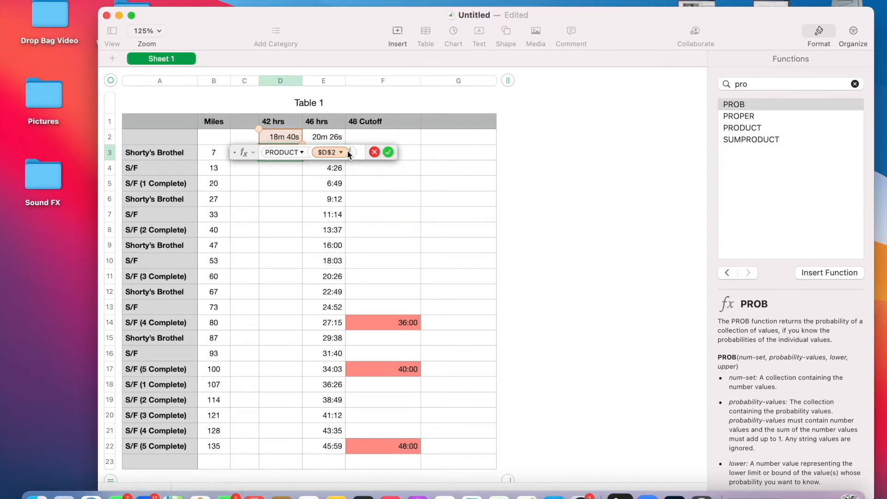
pyautogui.write(',')
pyautogui.click(212, 152)
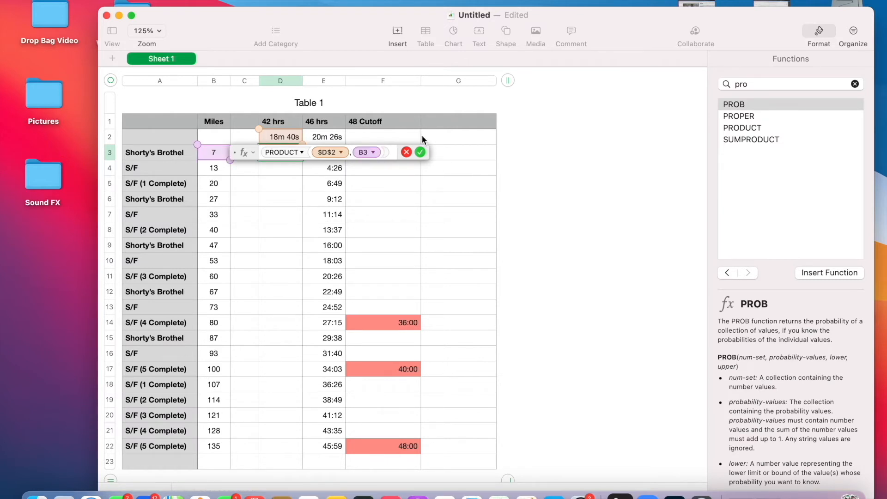
pyautogui.click(420, 152)
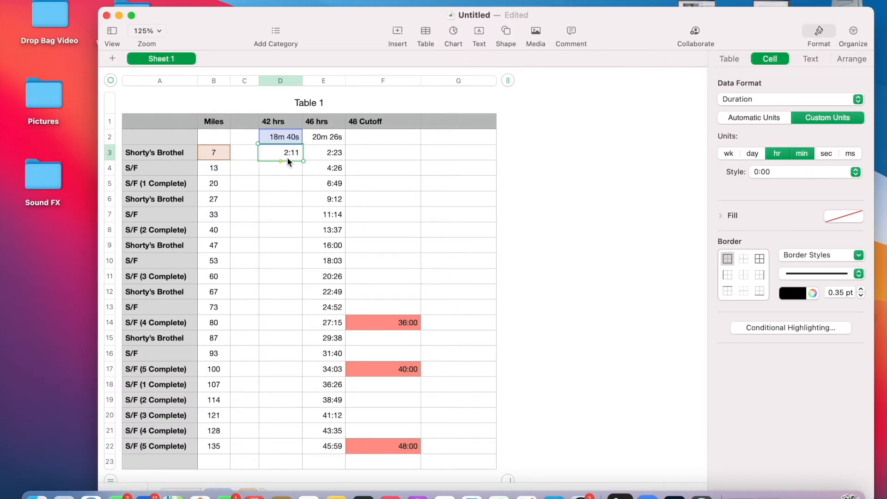
# Copy the D3 split formula and paste it down the 42 hrs column through row 22
pyautogui.click(116, 1)
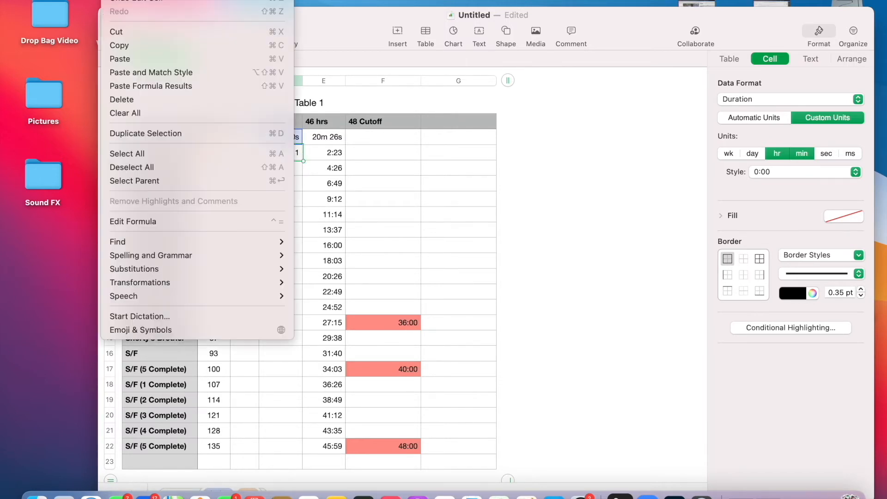
pyautogui.click(135, 48)
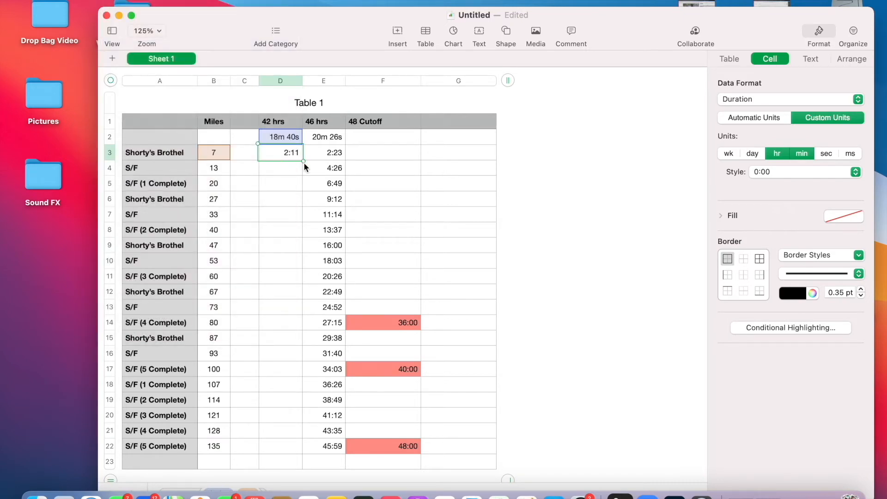
pyautogui.moveTo(304, 162); pyautogui.dragTo(301, 453)
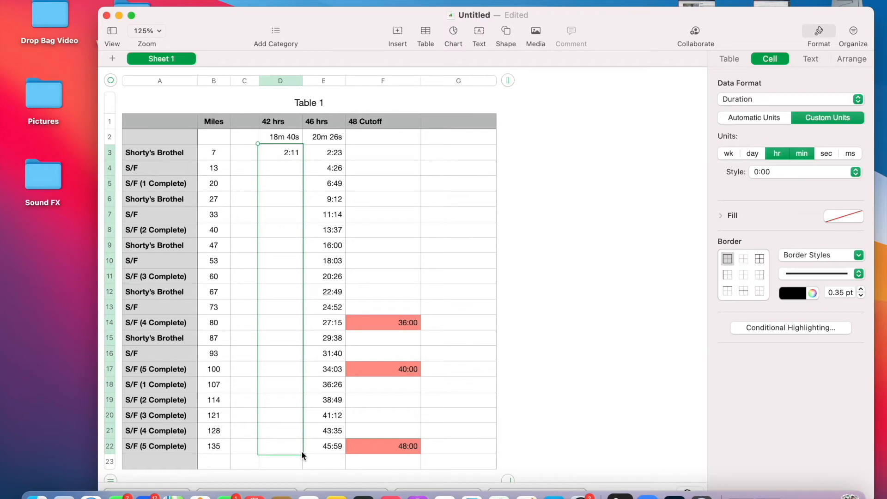
pyautogui.moveTo(302, 453); pyautogui.dragTo(301, 453)
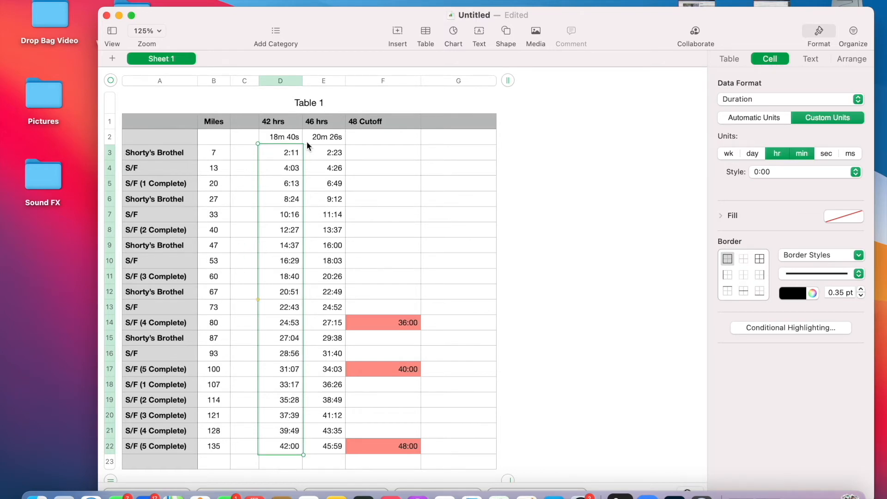
# Enter a pace of 16:30 in cell C2 of the empty column beside Miles
pyautogui.click(252, 123)
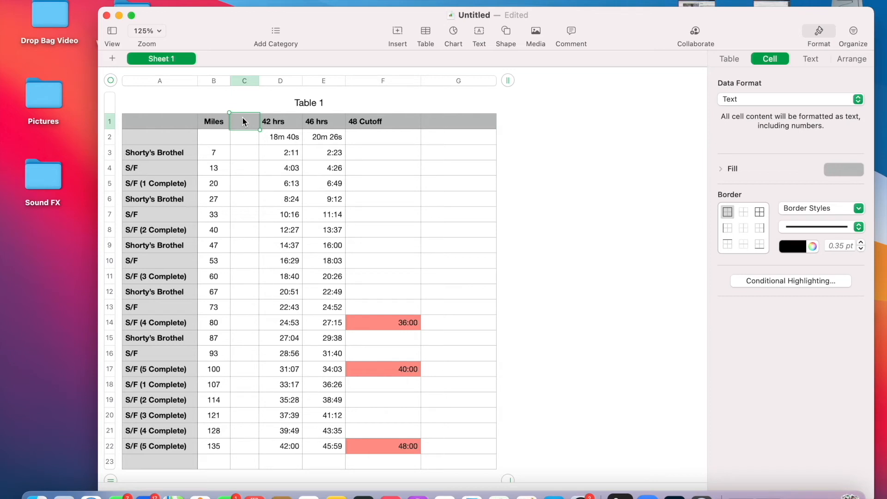
pyautogui.click(244, 141)
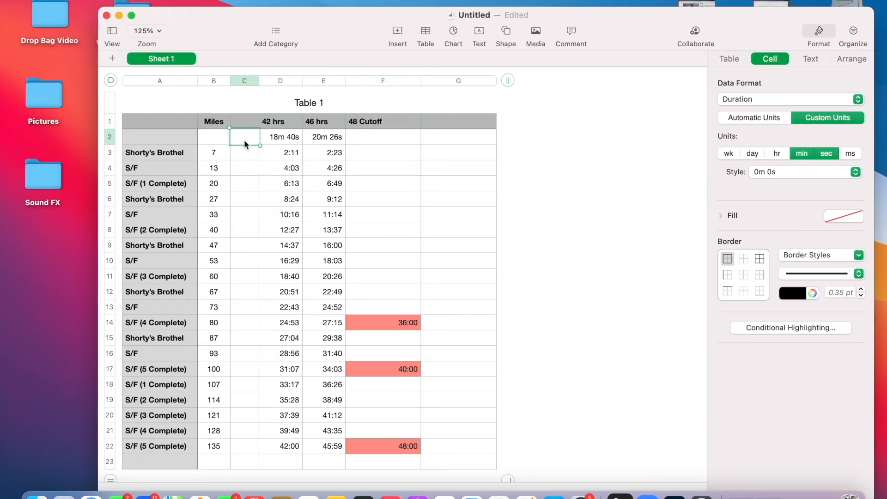
pyautogui.write('15')
pyautogui.write(':30')
pyautogui.press('Return')
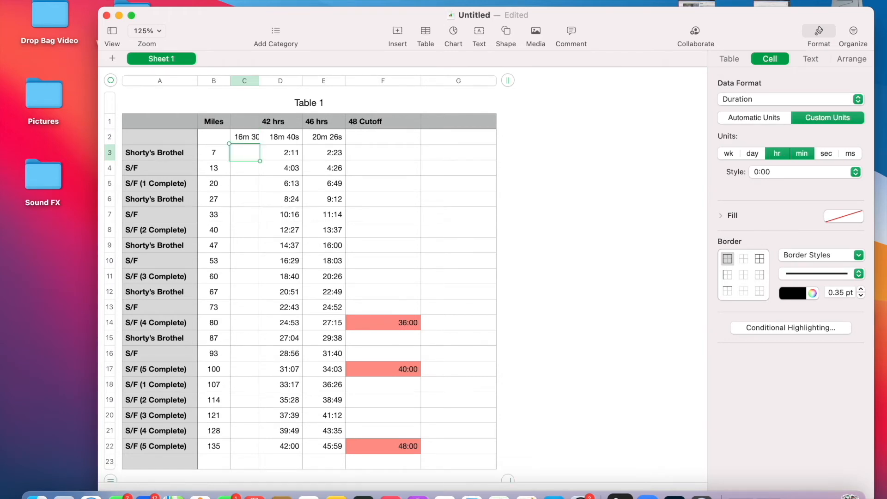
# Set the pace in cell C2 to 15:00 and widen column C slightly to fit it
pyautogui.click(244, 140)
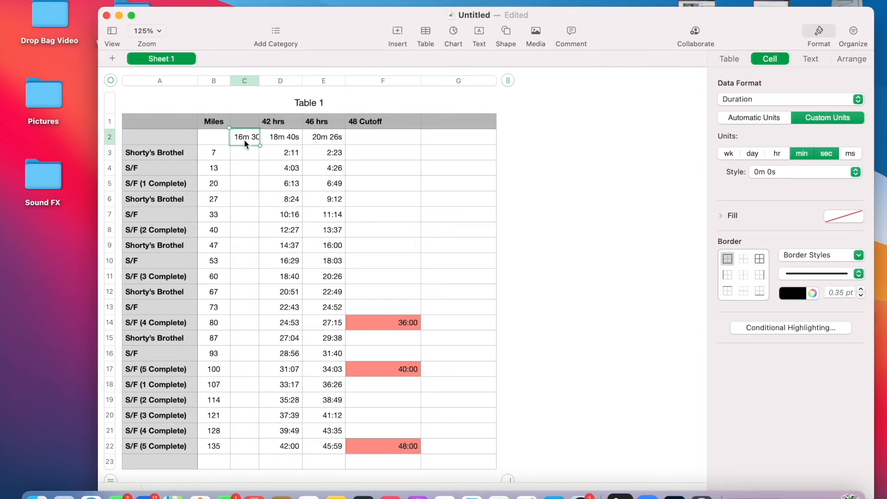
pyautogui.write('15:00')
pyautogui.press('Return')
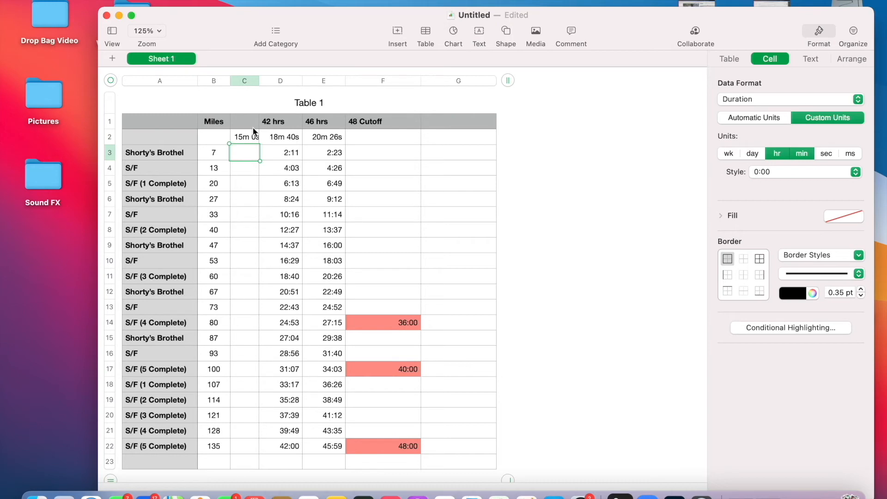
pyautogui.moveTo(258, 81)
pyautogui.mouseDown()
pyautogui.moveTo(269, 82)
pyautogui.moveTo(261, 82)
pyautogui.mouseUp()
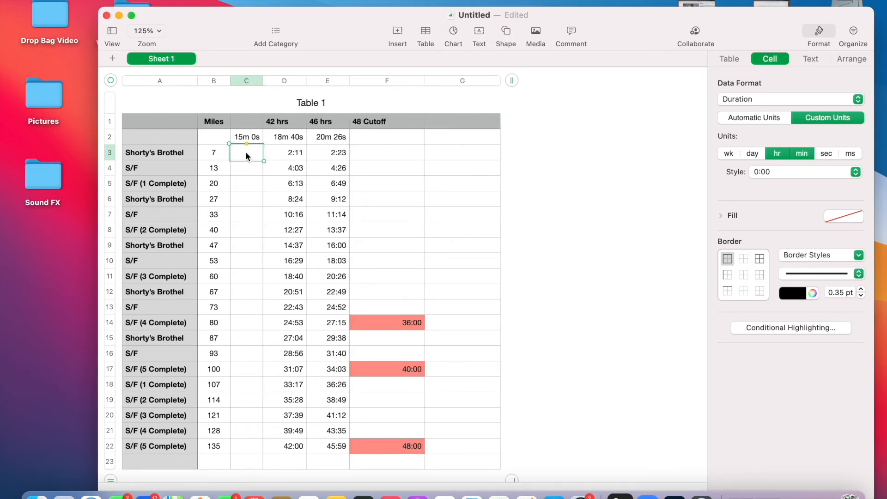
# Enter a formula in C3 multiplying the fixed C2 pace by the miles in B3, and copy it down through C22
pyautogui.click(145, 1)
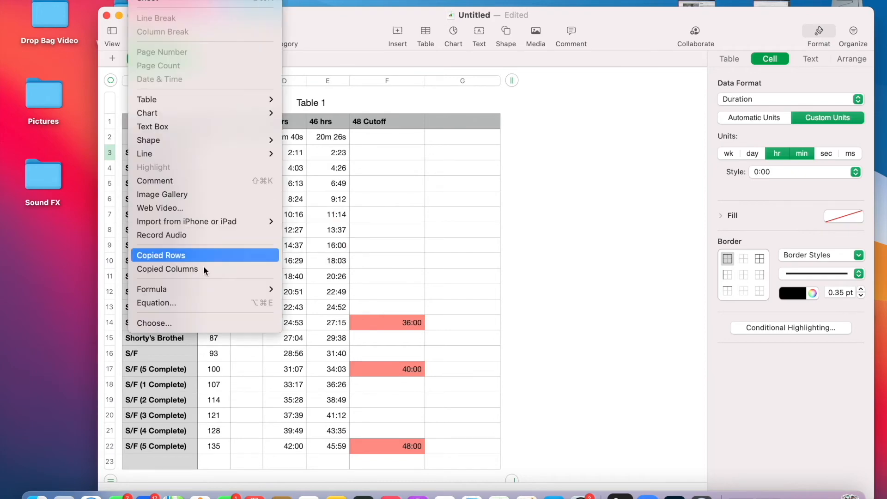
pyautogui.moveTo(240, 290)
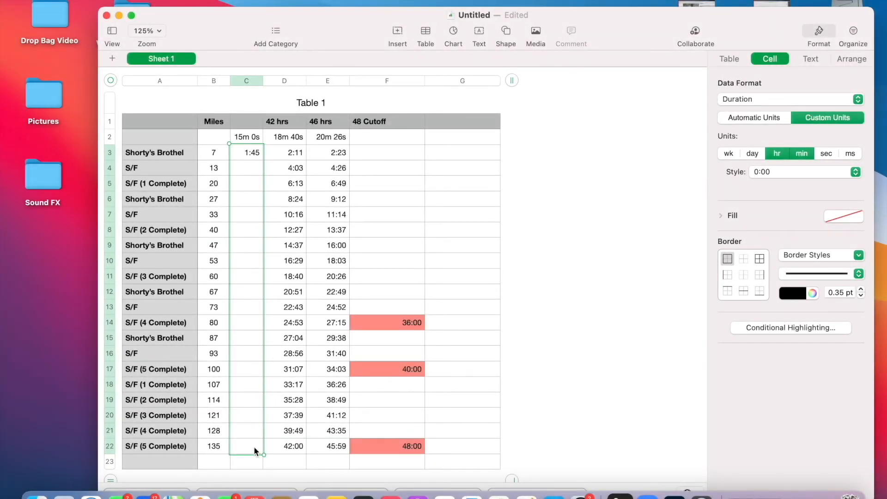
pyautogui.moveTo(254, 447); pyautogui.dragTo(254, 448)
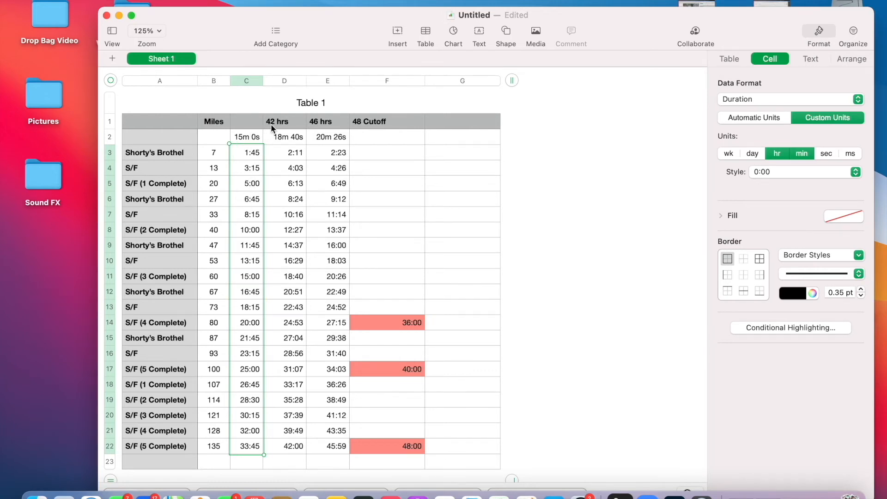
# Delete the 42 hrs column from the table
pyautogui.click(287, 124)
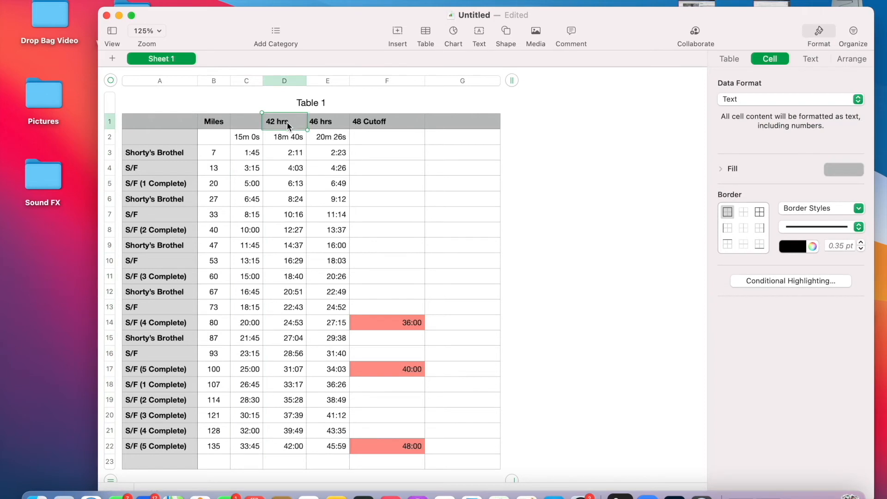
pyautogui.click(300, 82)
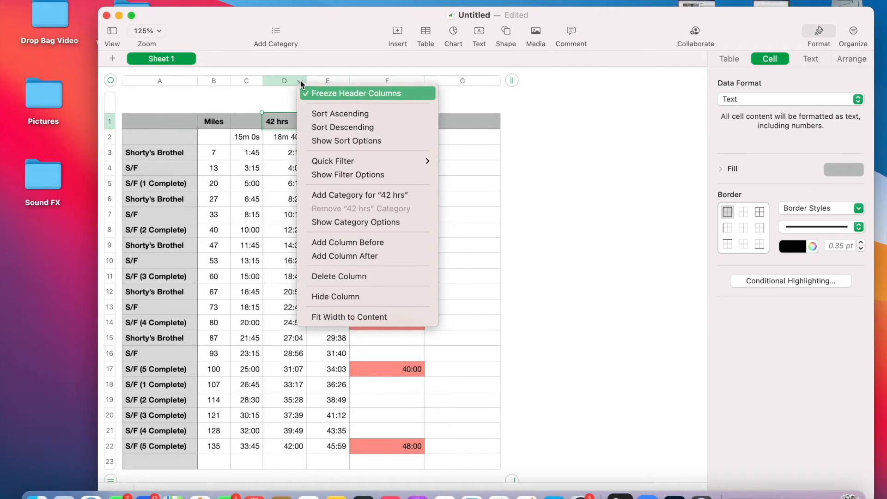
pyautogui.click(370, 277)
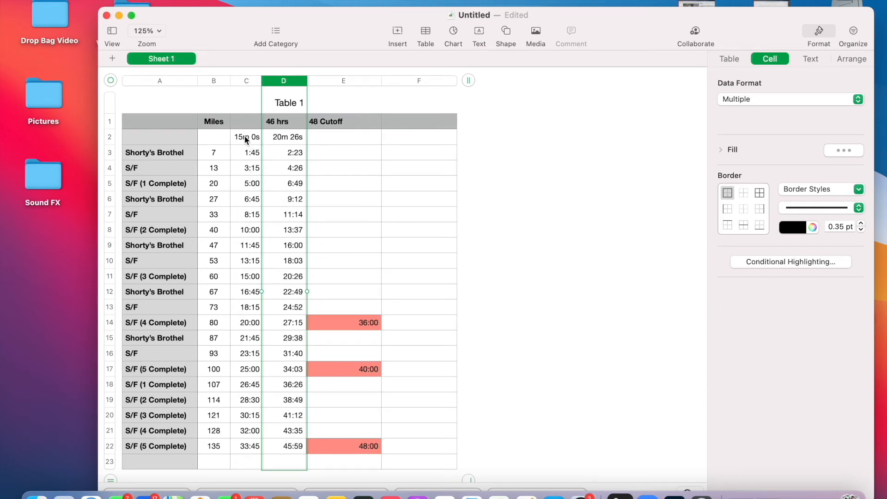
# Compare the 15:00-pace column with the 46 hrs column, including their mile 33 splits, and check the 48 Cutoff header
pyautogui.click(248, 81)
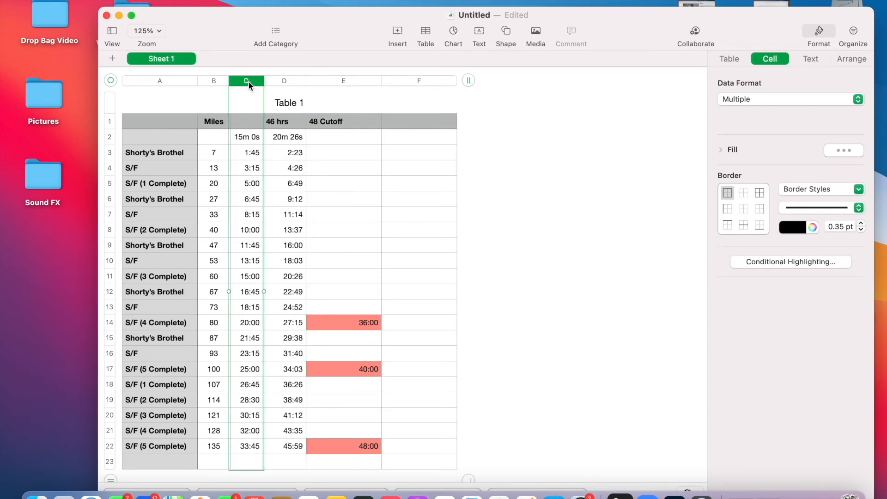
pyautogui.click(283, 82)
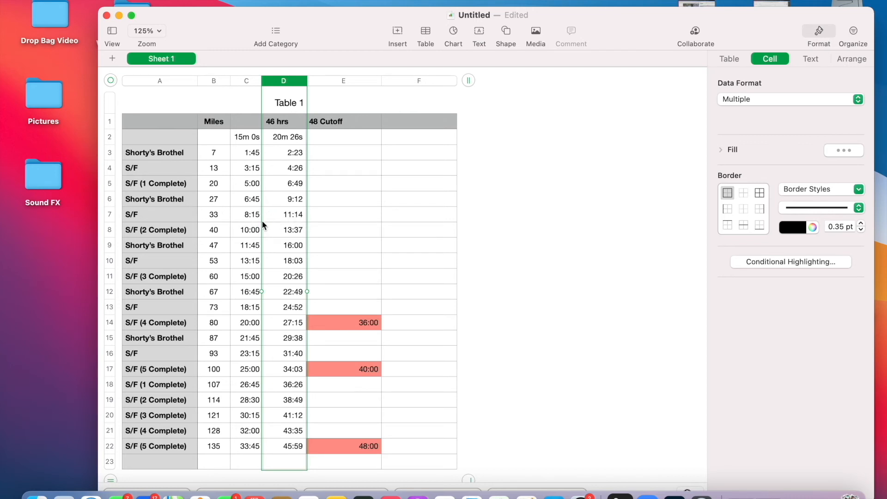
pyautogui.click(248, 219)
pyautogui.moveTo(262, 222); pyautogui.dragTo(288, 228)
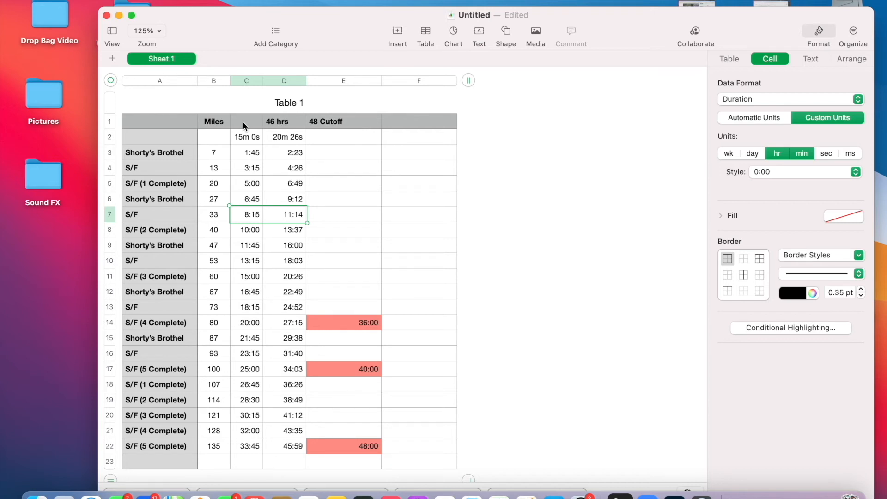
pyautogui.click(283, 122)
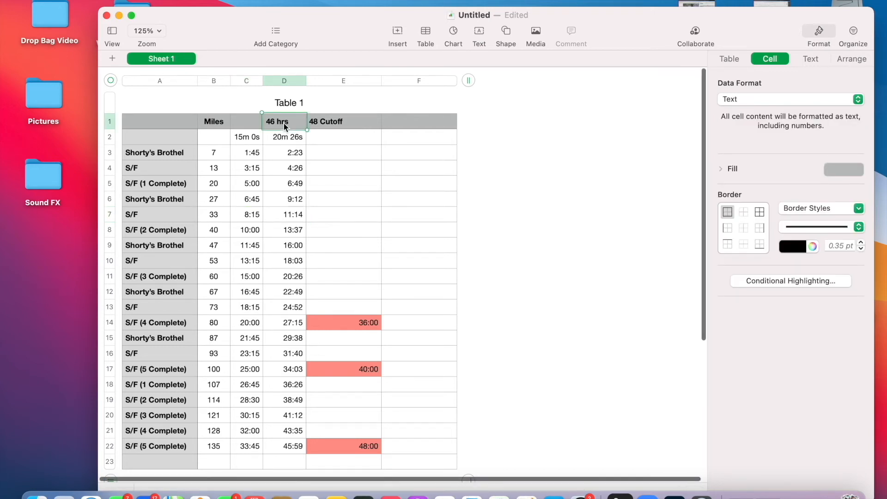
pyautogui.click(321, 123)
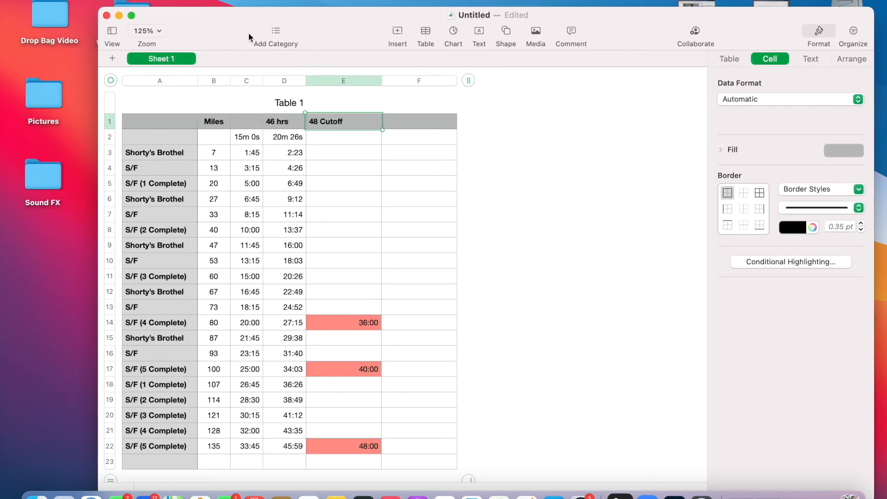
# Undo the deletion of the 42 hrs column
pyautogui.click(115, 0)
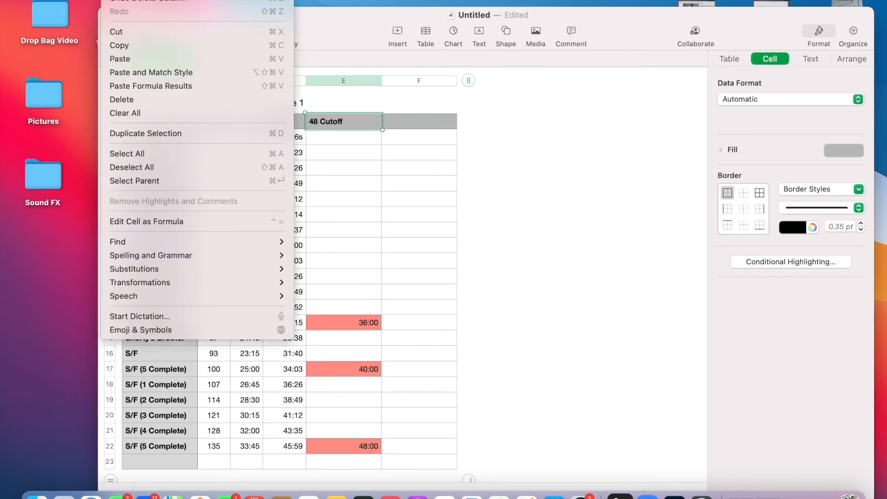
pyautogui.click(126, 2)
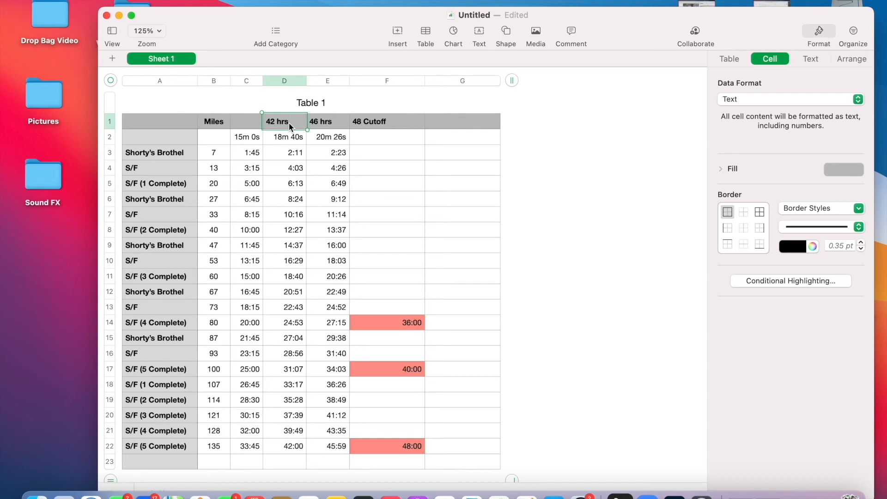
# Compare the 46 hrs, 42 hrs and 15:00-pace columns across the aid stations
pyautogui.click(333, 123)
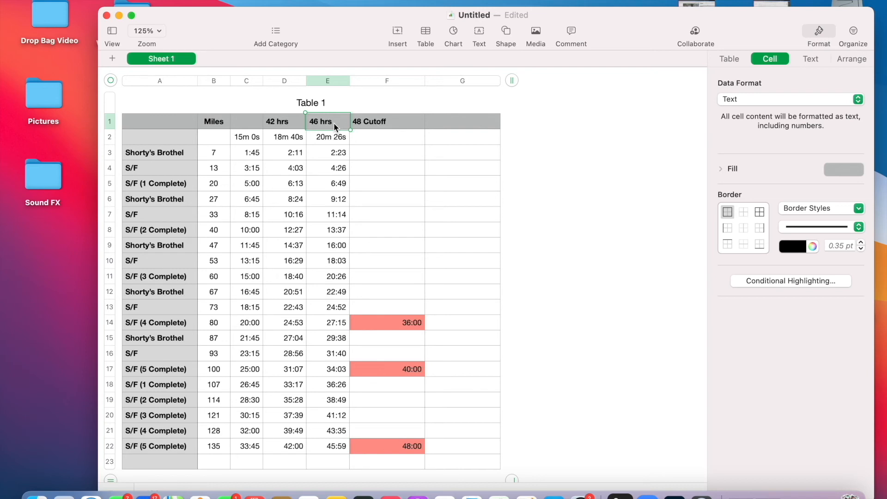
pyautogui.click(278, 128)
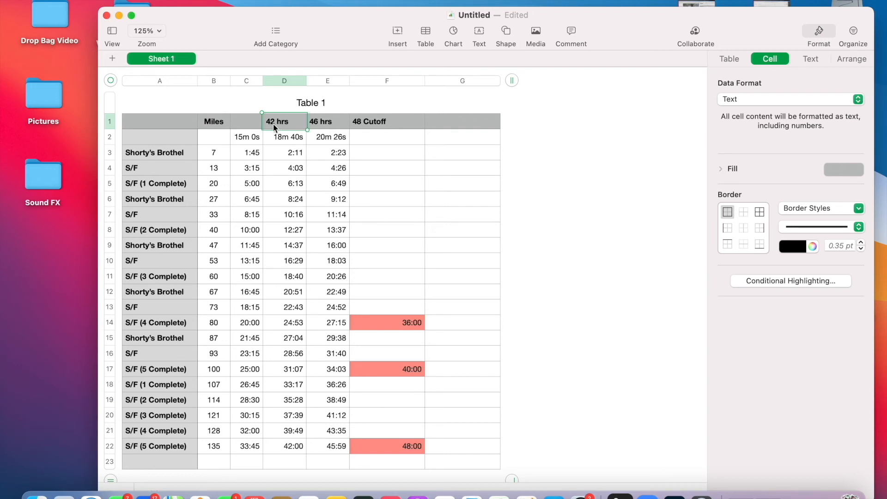
pyautogui.click(255, 258)
pyautogui.click(250, 123)
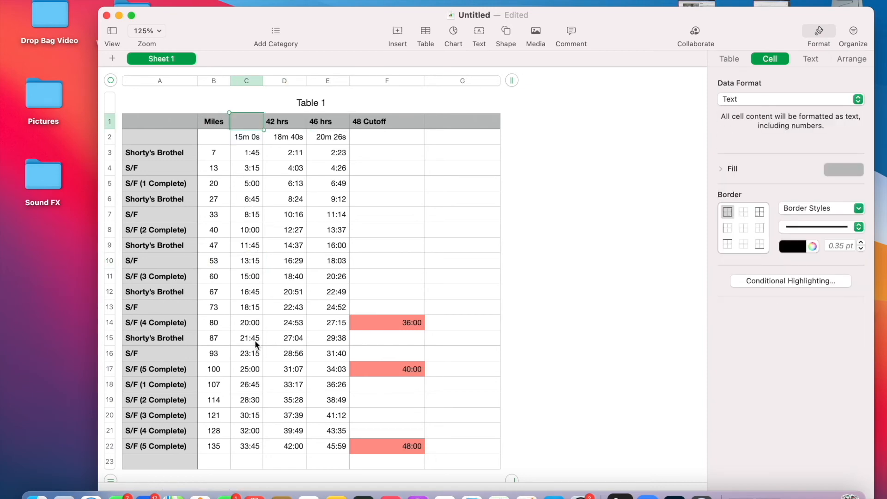
pyautogui.scroll(-1, 341, 230)
pyautogui.scroll(1, 339, 212)
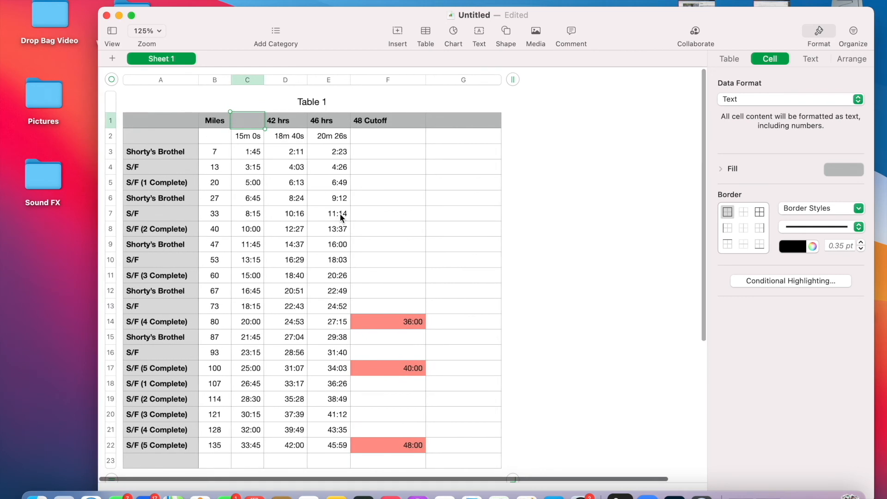
# Examine the cutoff times in the 48 Cutoff column at miles 80, 100 and 135
pyautogui.click(373, 124)
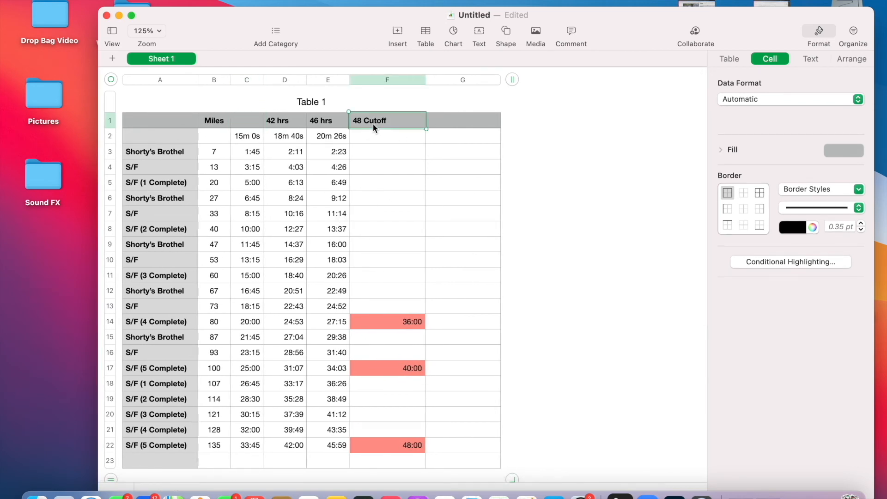
pyautogui.scroll(-3, 436, 351)
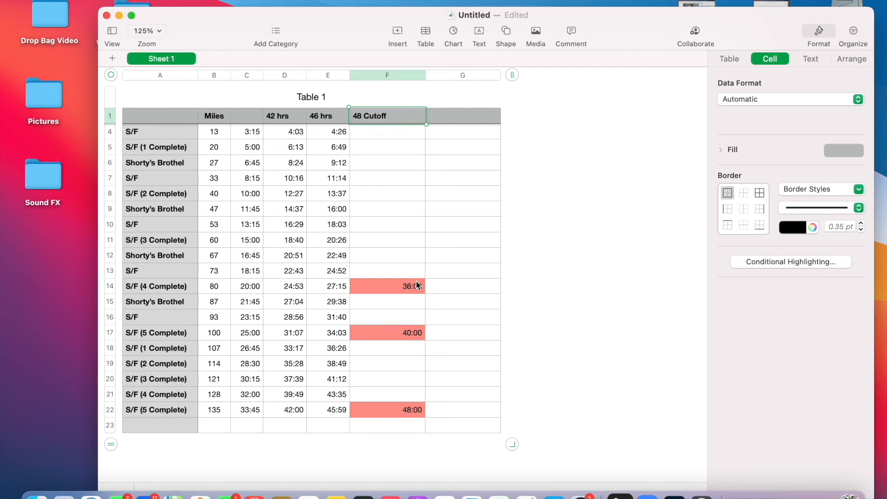
pyautogui.click(409, 291)
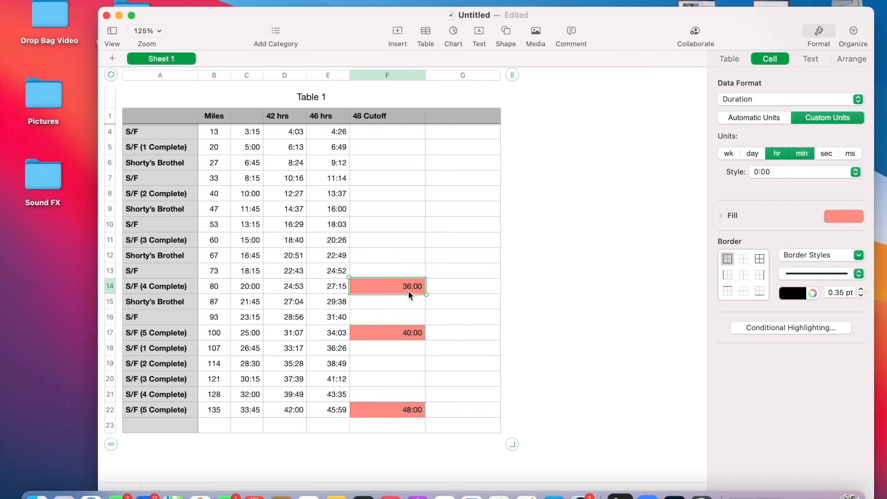
pyautogui.click(409, 319)
pyautogui.click(410, 335)
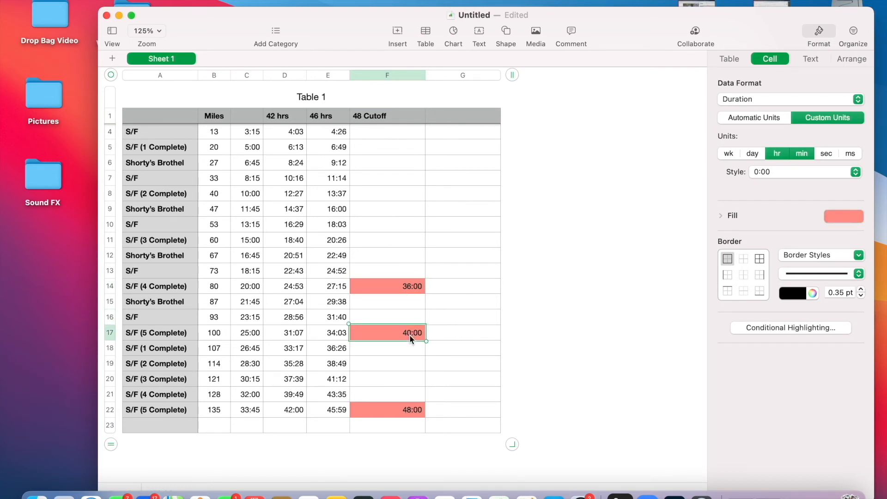
pyautogui.click(409, 413)
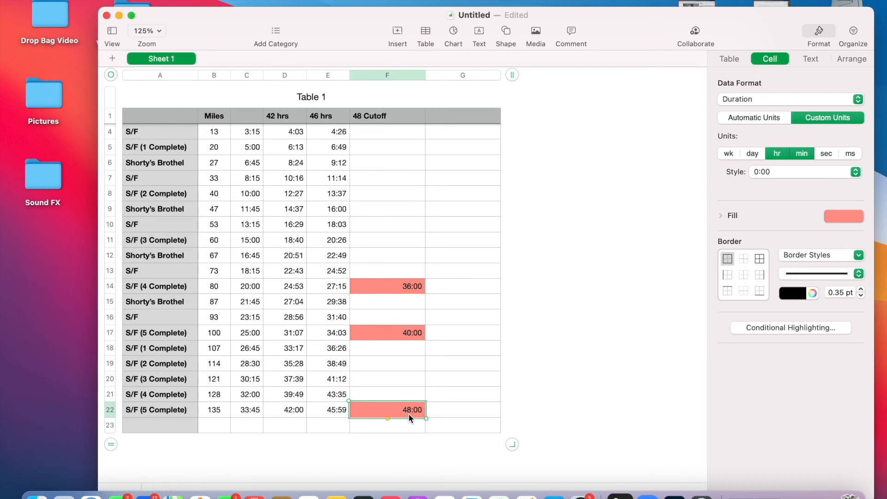
# Examine the 48 Cutoff column, from its empty cell at mile 7 down to the cutoffs at miles 80, 100 and 135
pyautogui.scroll(3, 383, 309)
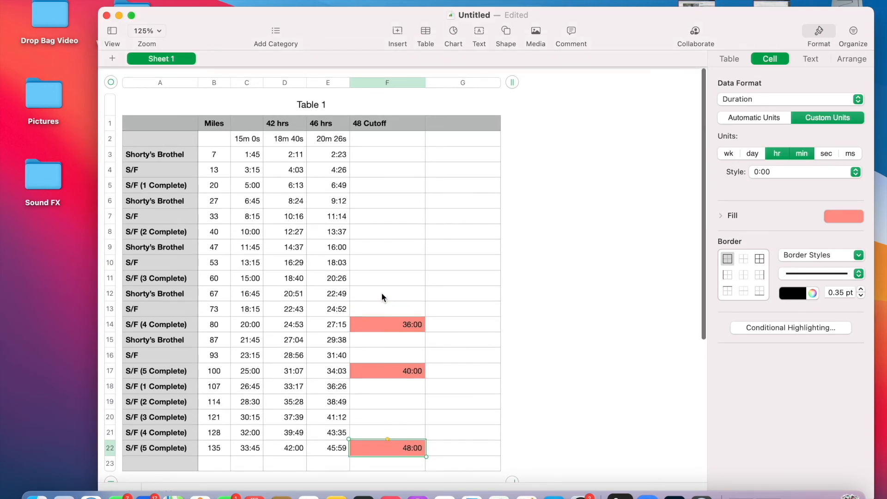
pyautogui.click(389, 157)
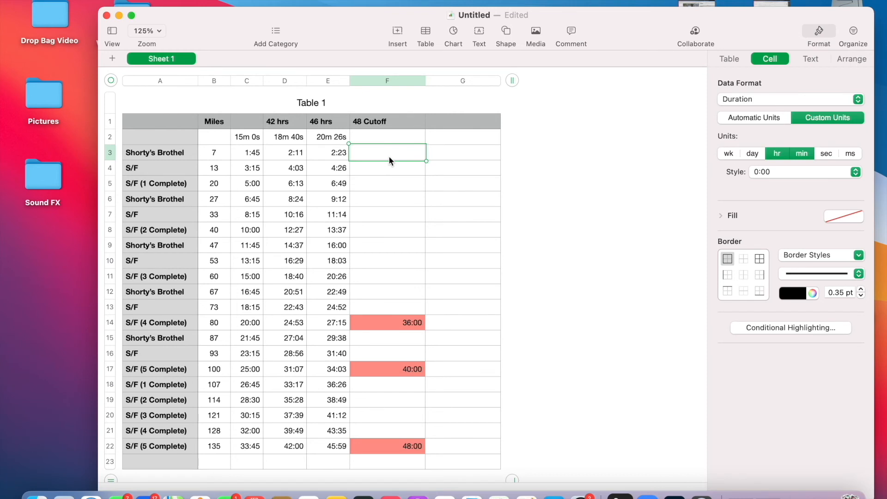
pyautogui.moveTo(393, 154)
pyautogui.mouseDown()
pyautogui.moveTo(404, 213)
pyautogui.moveTo(390, 165)
pyautogui.mouseUp()
pyautogui.click(388, 151)
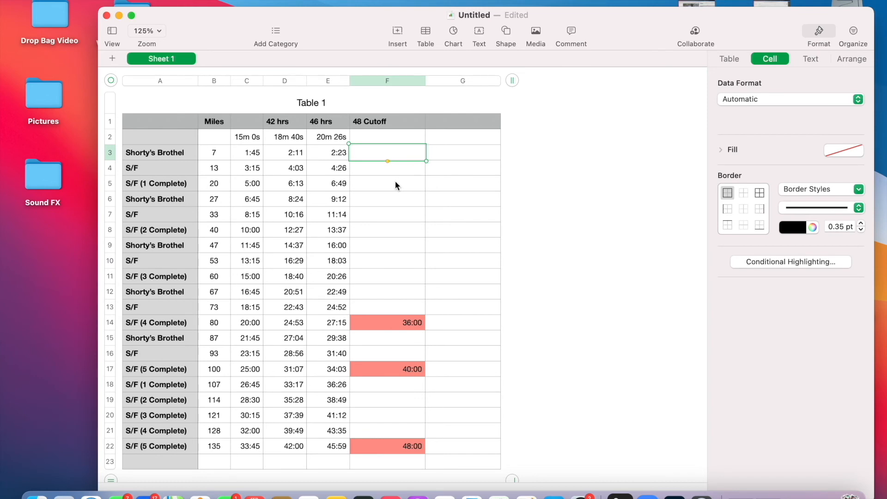
pyautogui.scroll(-3, 409, 262)
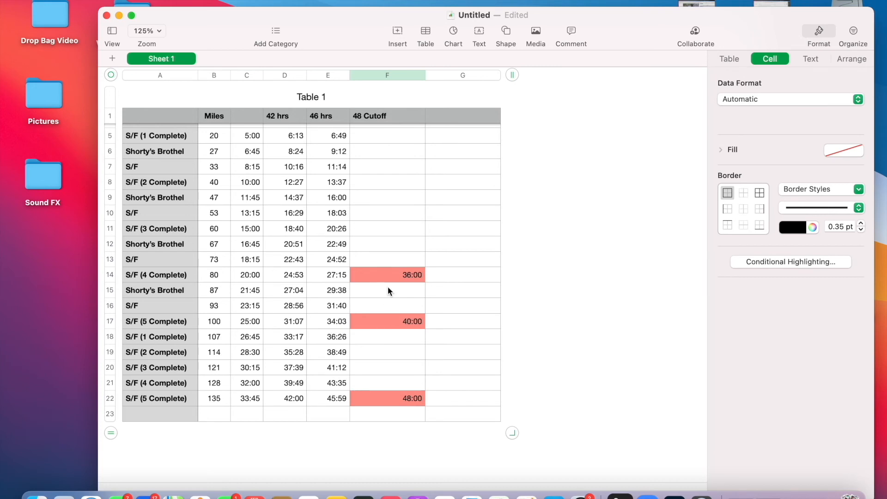
pyautogui.scroll(3, 408, 318)
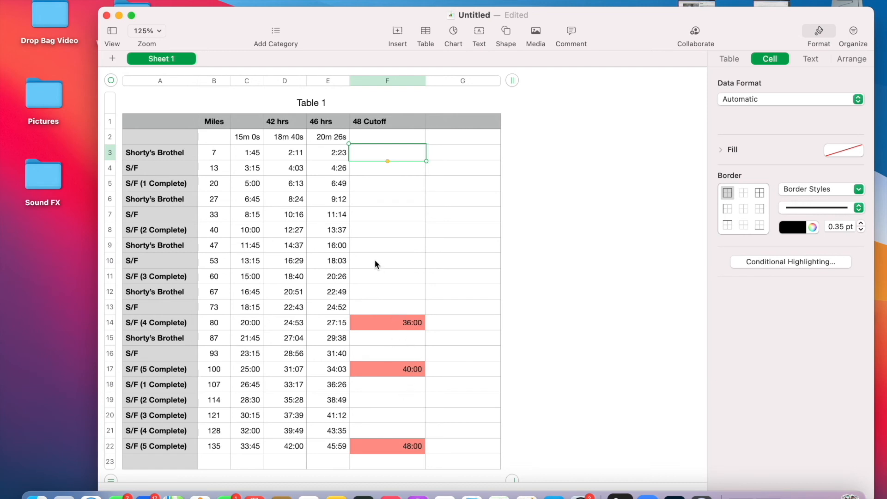
pyautogui.click(409, 444)
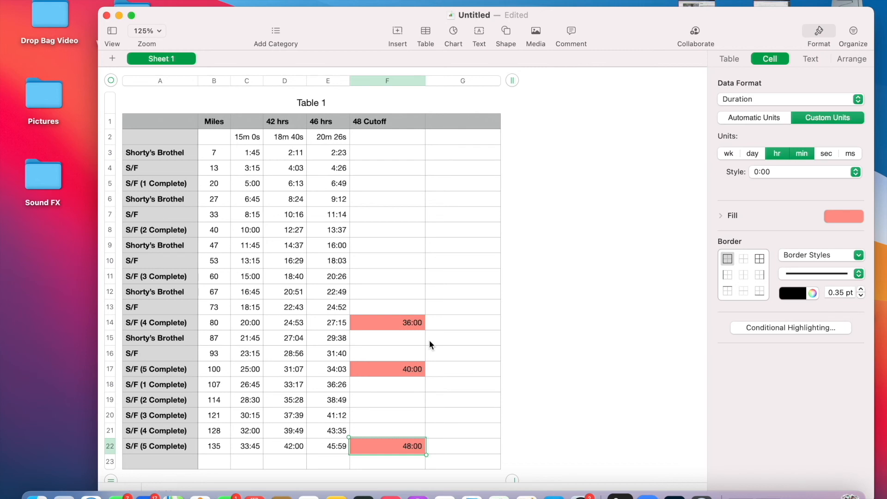
pyautogui.scroll(-1, 391, 418)
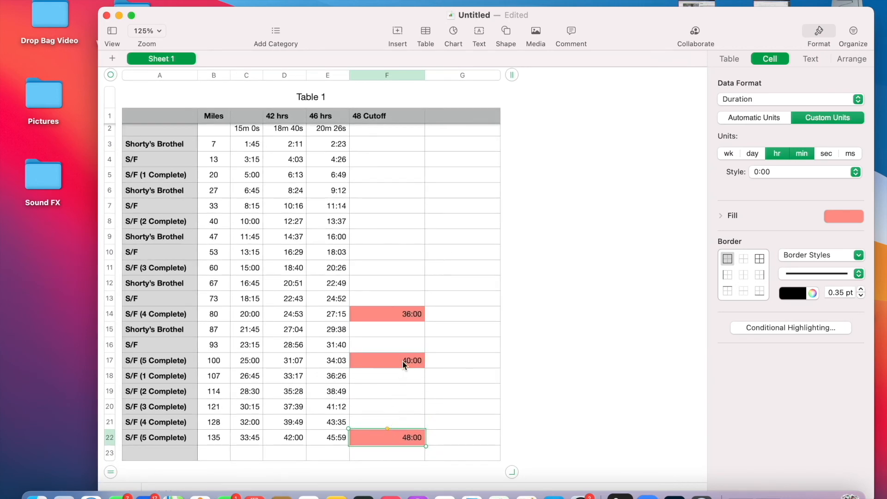
pyautogui.scroll(1, 372, 278)
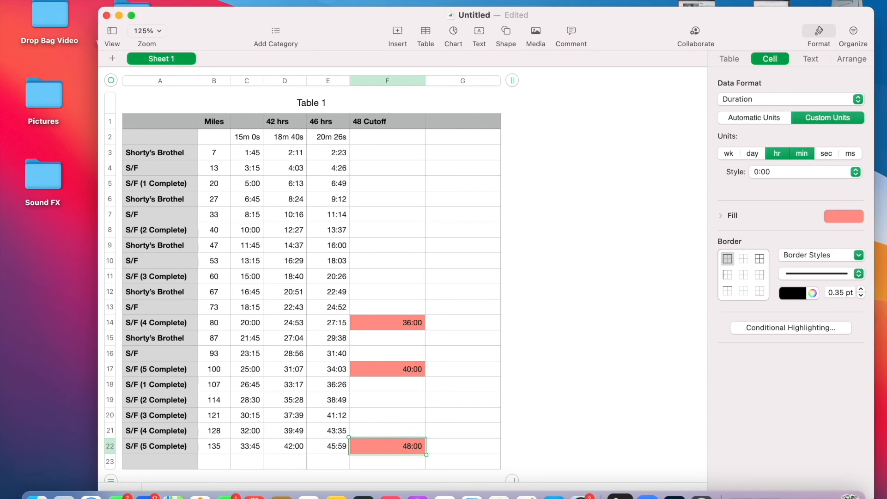
# Switch to the Calculator app and close the Finder window that covers the table
pyautogui.click(36, 496)
pyautogui.click(64, 497)
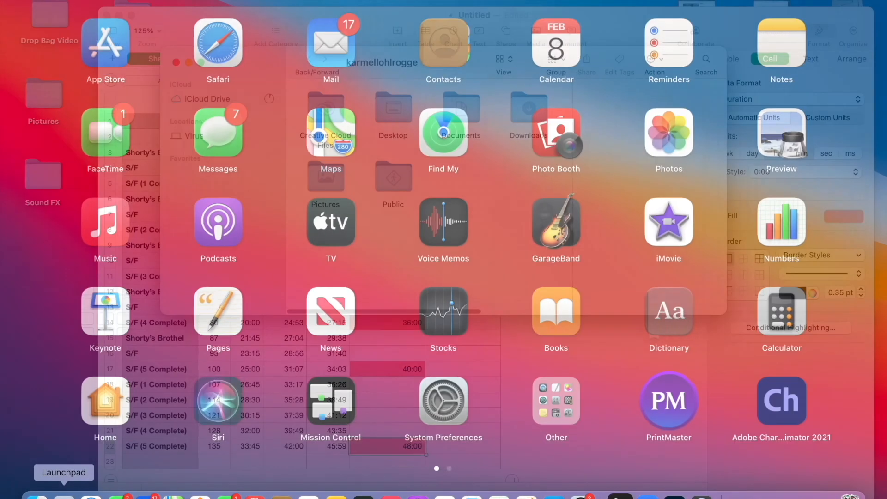
pyautogui.click(794, 309)
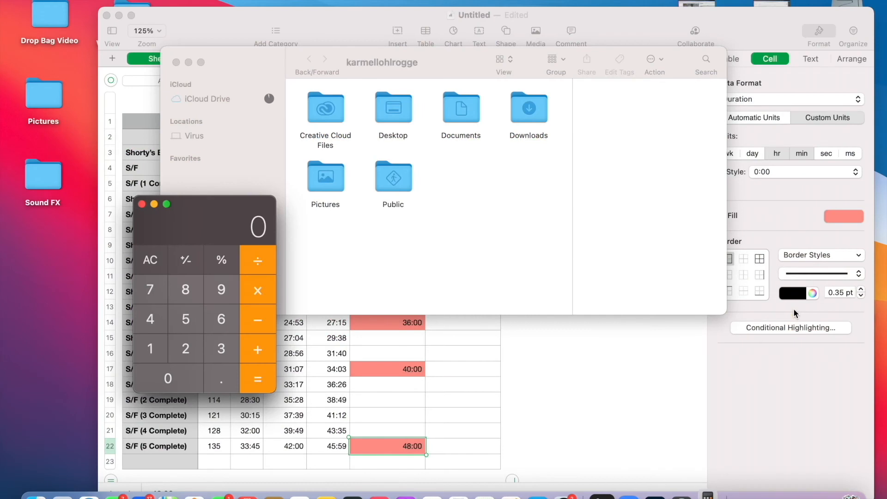
pyautogui.click(176, 62)
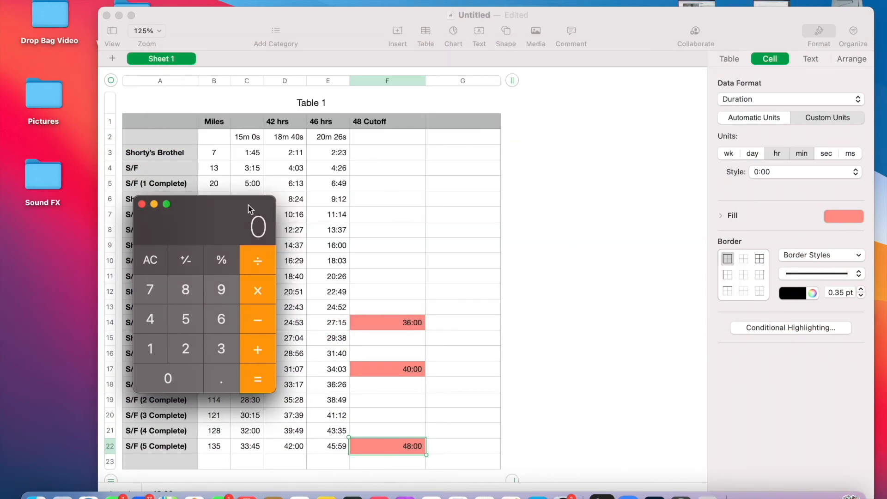
# Calculate the 48-hour pace in minutes per mile as 48 × 60 ÷ 135
pyautogui.click(147, 324)
pyautogui.click(185, 292)
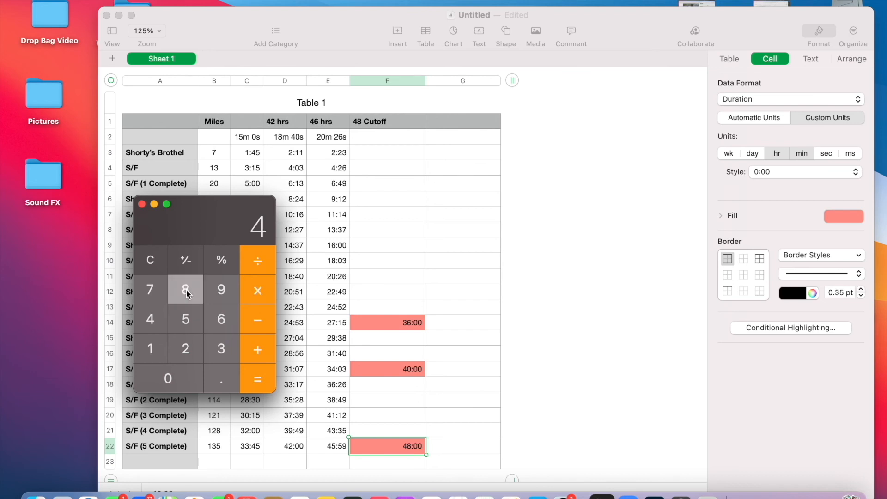
pyautogui.click(259, 290)
pyautogui.click(222, 320)
pyautogui.click(182, 372)
pyautogui.click(262, 378)
pyautogui.click(260, 271)
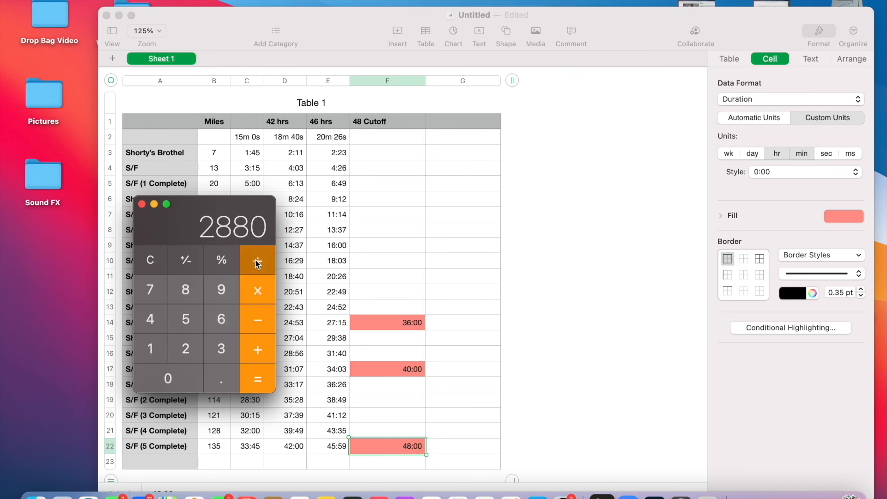
pyautogui.click(149, 348)
pyautogui.click(222, 349)
pyautogui.click(190, 320)
pyautogui.click(260, 375)
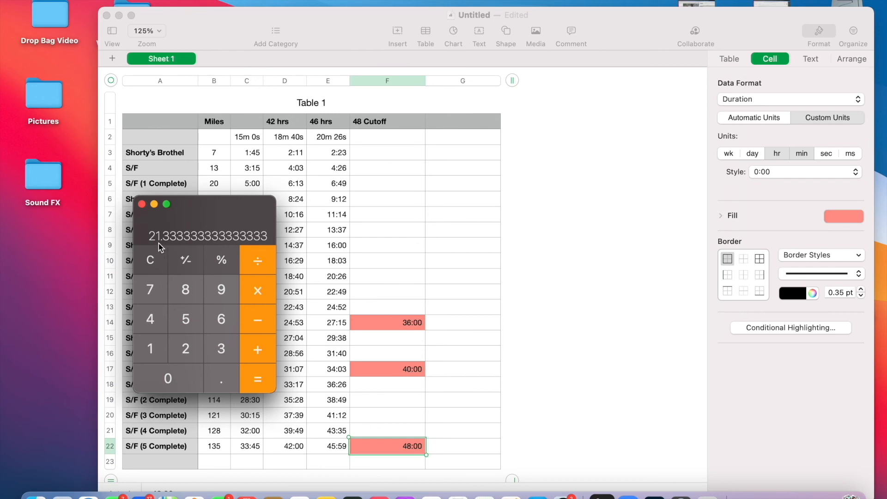
# Clear the calculator and compute 0.33 × 60 to convert the pace's fractional minute to seconds
pyautogui.click(150, 259)
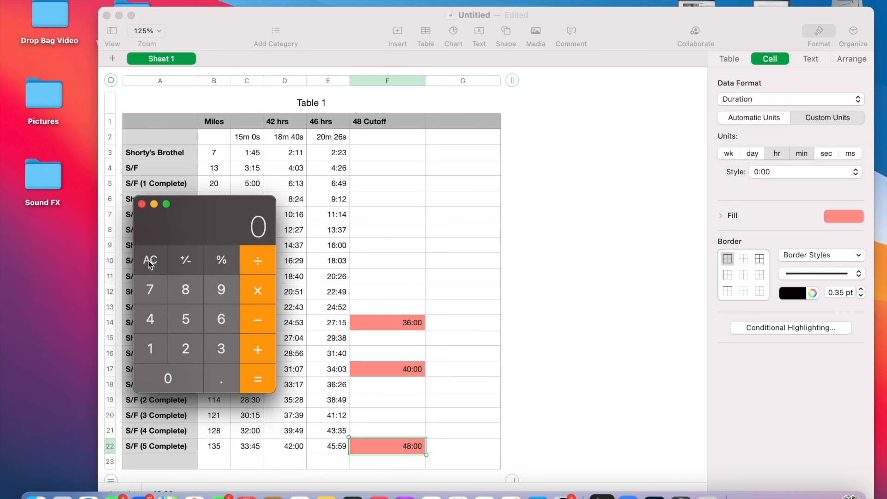
pyautogui.click(217, 385)
pyautogui.click(223, 351)
pyautogui.click(222, 350)
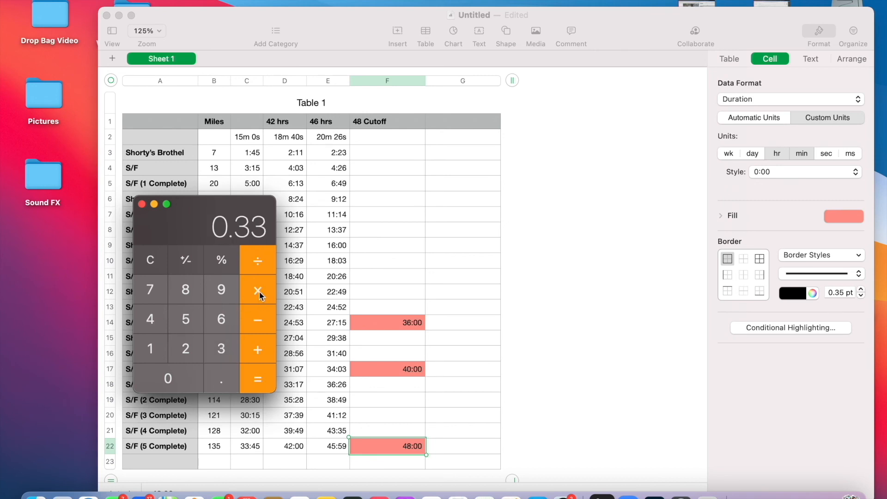
pyautogui.click(223, 320)
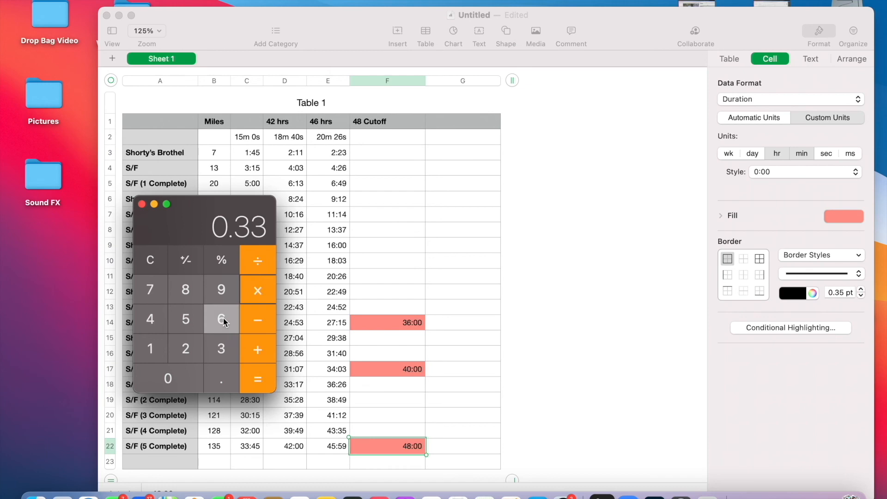
pyautogui.click(183, 377)
pyautogui.click(254, 381)
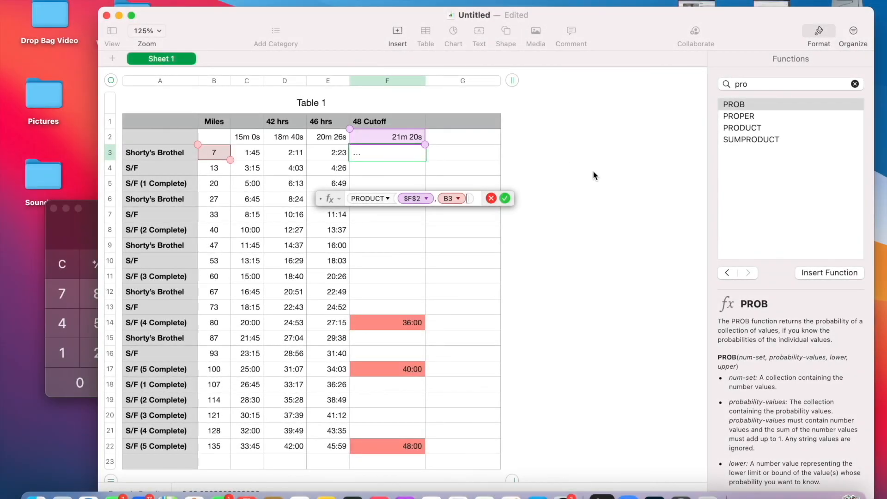
# Enter PRODUCT($F$2,B3) for mile 7 in the 48 Cutoff column and copy the formula down through mile 73
pyautogui.click(506, 198)
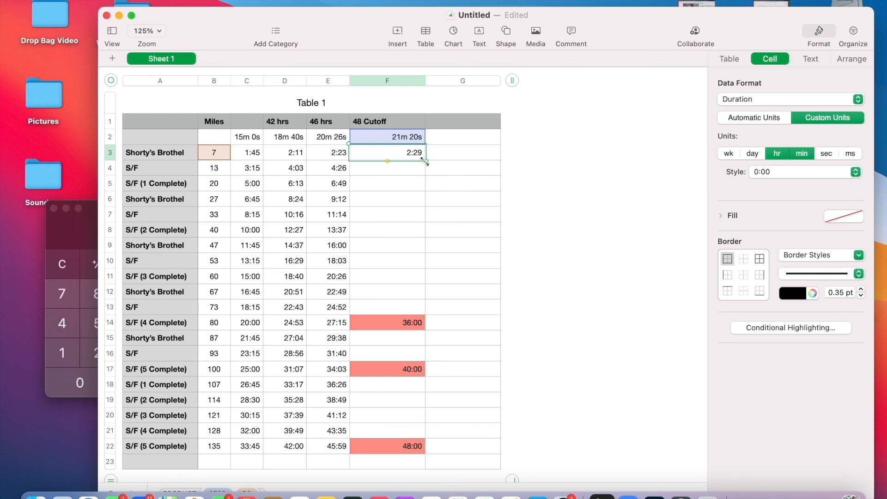
pyautogui.moveTo(425, 160); pyautogui.dragTo(404, 310)
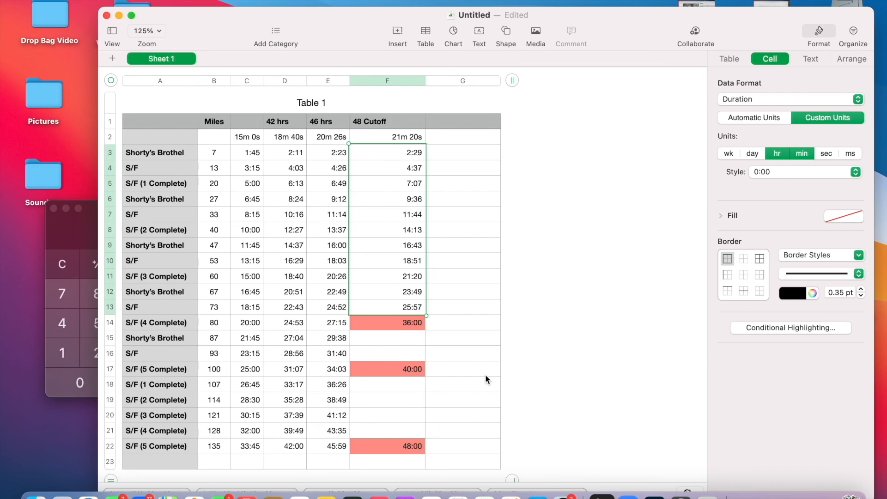
# Try extending the split formula over the mile 80 cutoff in the 48 Cutoff column, and undo that paste
pyautogui.scroll(-2, 481, 373)
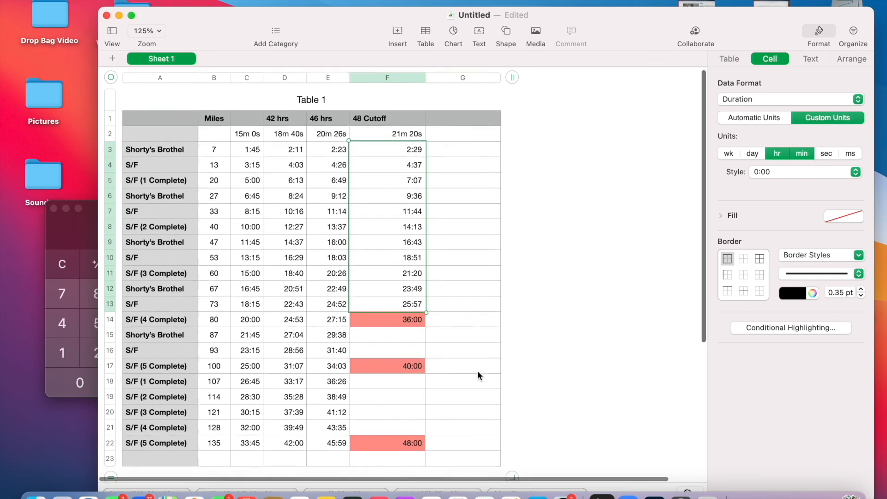
pyautogui.scroll(-1, 478, 372)
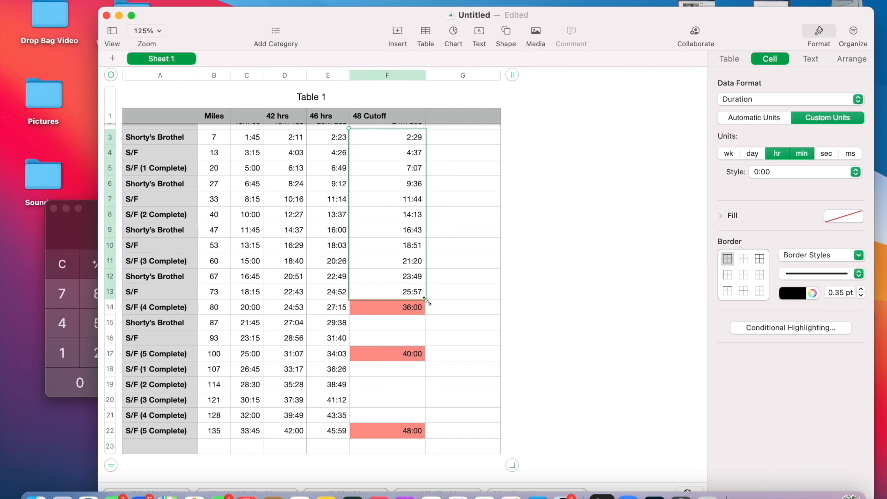
pyautogui.moveTo(426, 300); pyautogui.dragTo(428, 316)
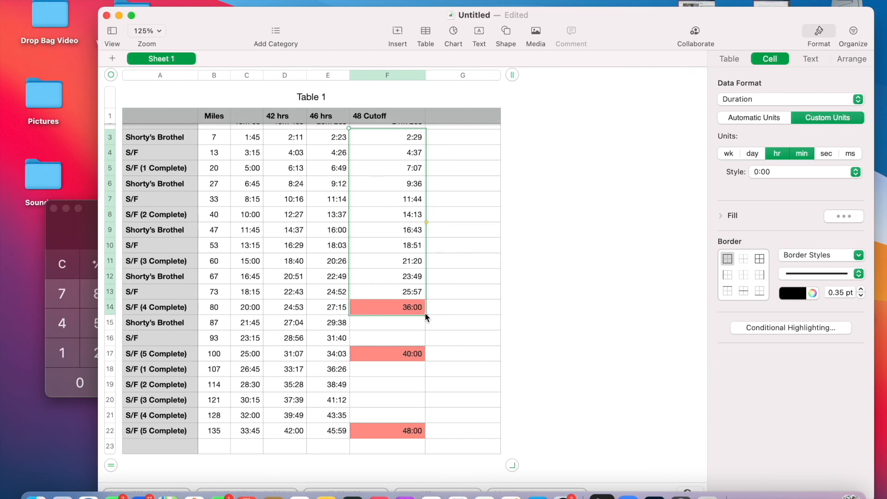
pyautogui.write('28:27')
pyautogui.scroll(1, 425, 313)
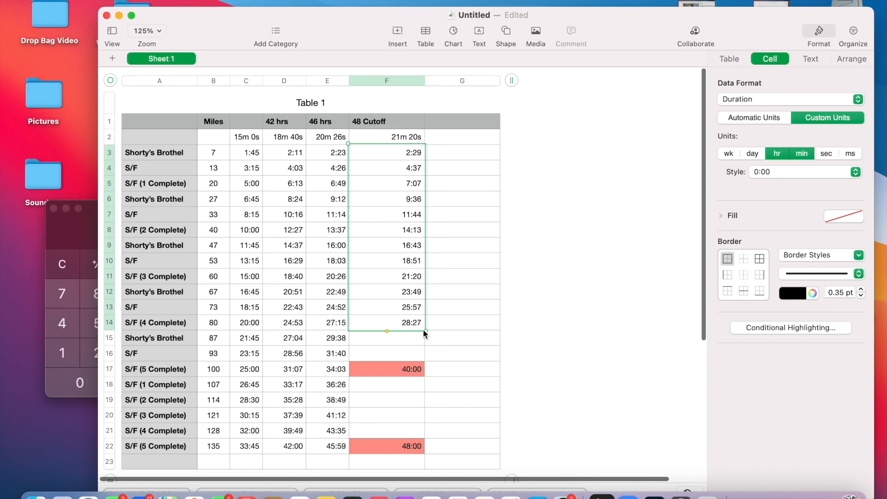
pyautogui.click(124, 2)
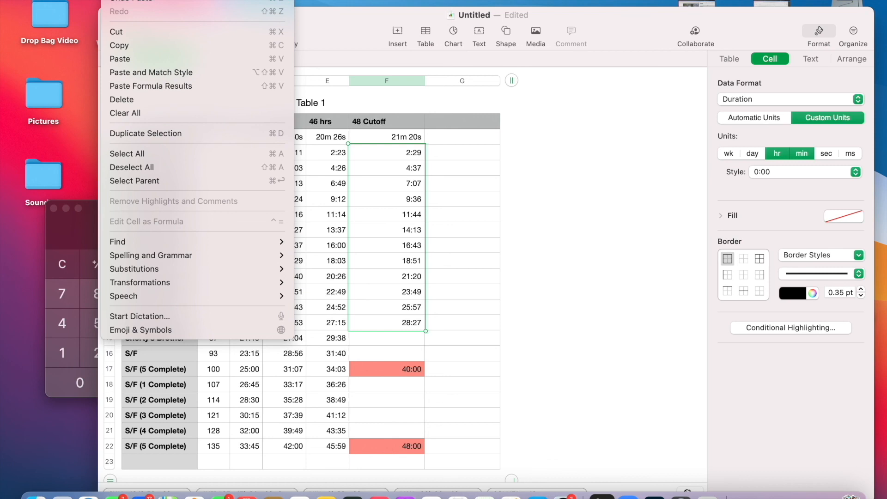
pyautogui.click(131, 1)
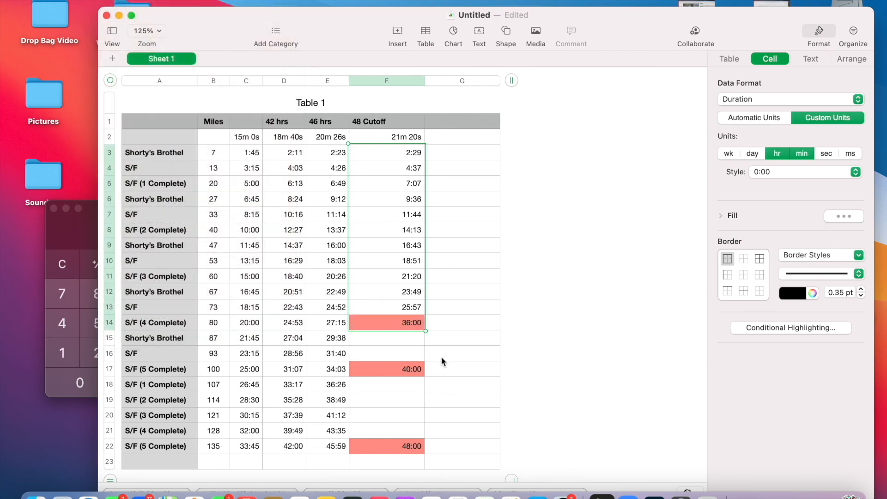
# Paste the split formula into the empty 48 Cutoff cells at miles 87 and 93 and from mile 107 through 128
pyautogui.click(408, 335)
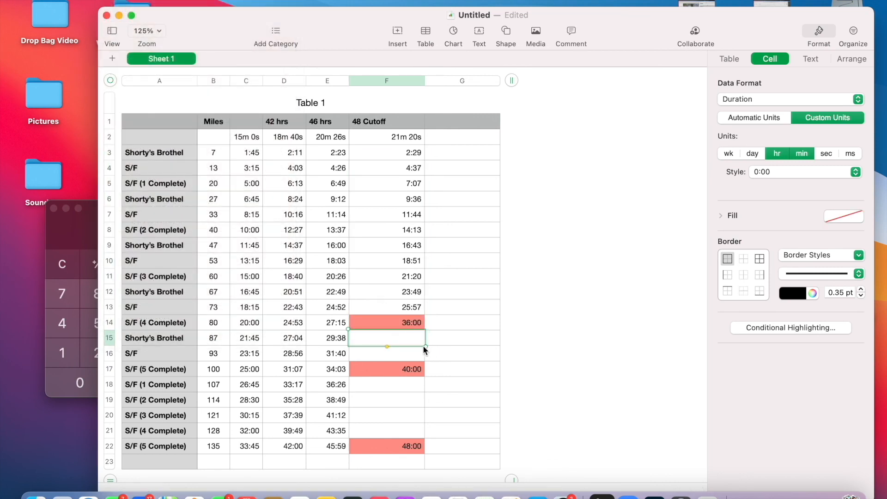
pyautogui.moveTo(425, 345); pyautogui.dragTo(425, 354)
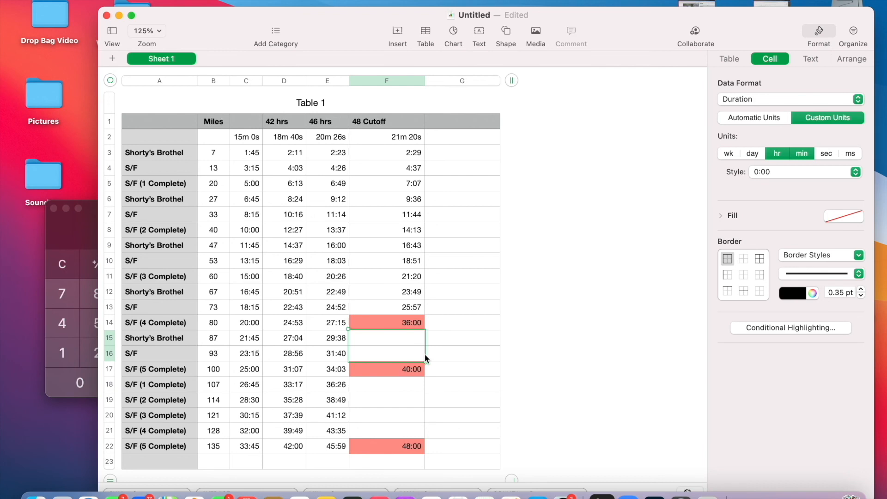
pyautogui.click(407, 388)
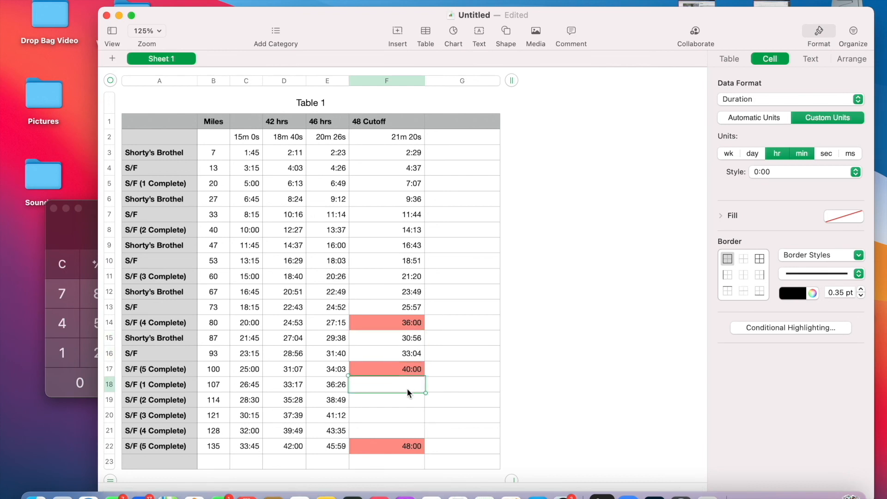
pyautogui.moveTo(425, 392); pyautogui.dragTo(415, 437)
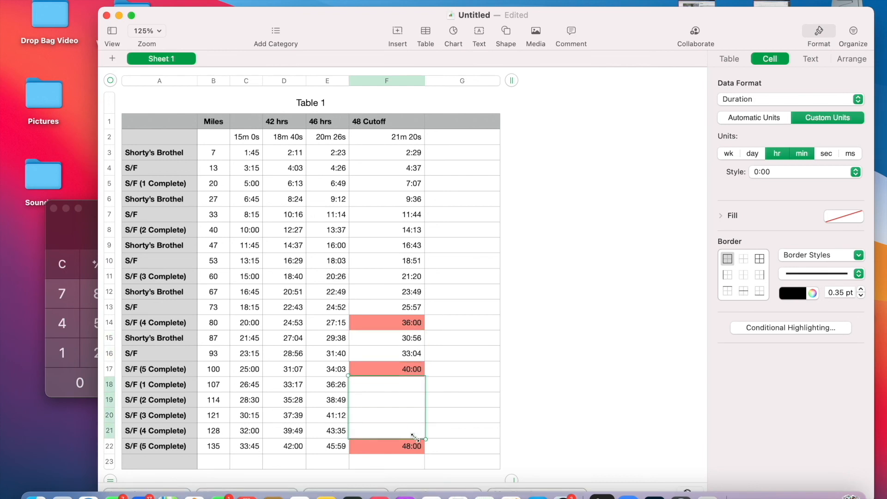
pyautogui.scroll(-3, 435, 434)
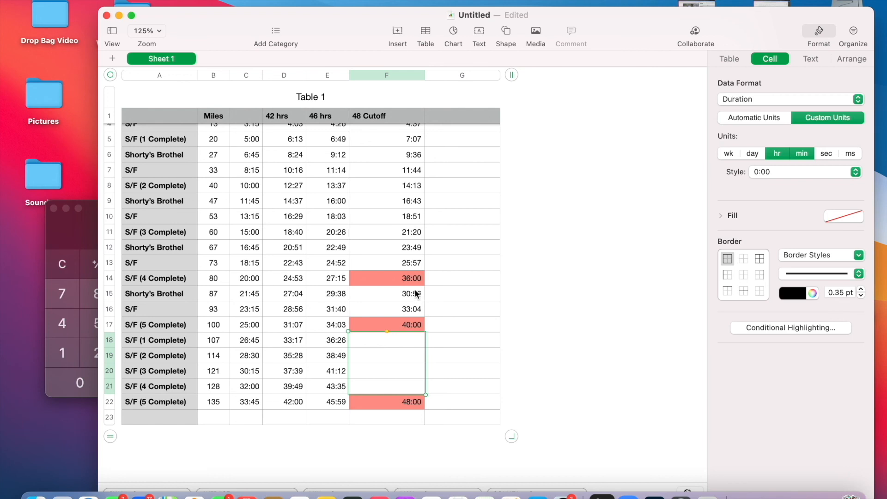
pyautogui.click(111, 0)
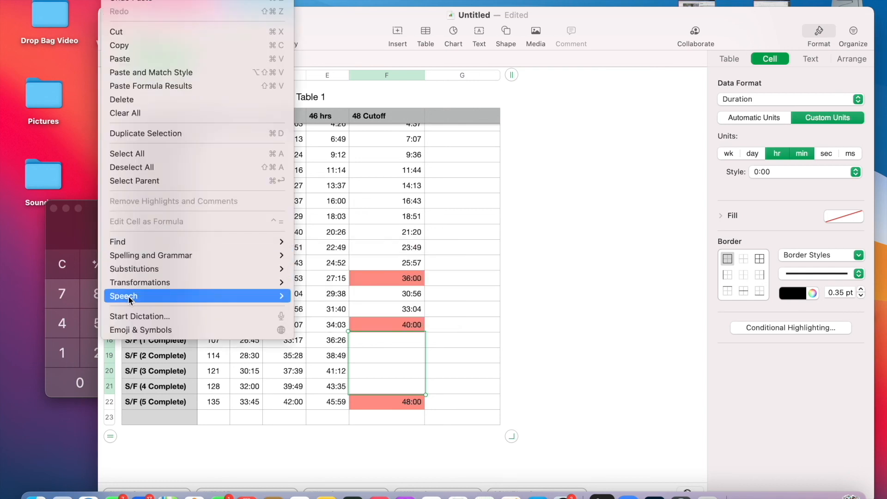
pyautogui.click(121, 61)
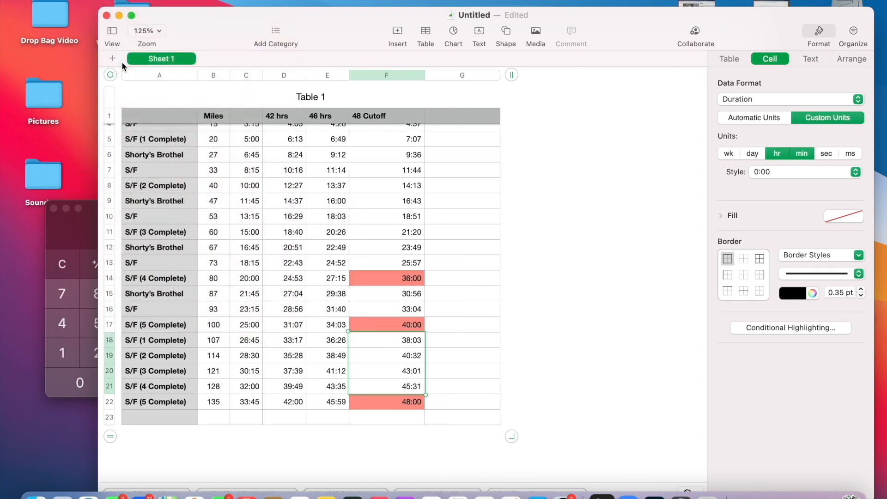
# Review the filled 48 Cutoff column against its red cutoff cells and select the mile 135 cutoff
pyautogui.scroll(2, 469, 358)
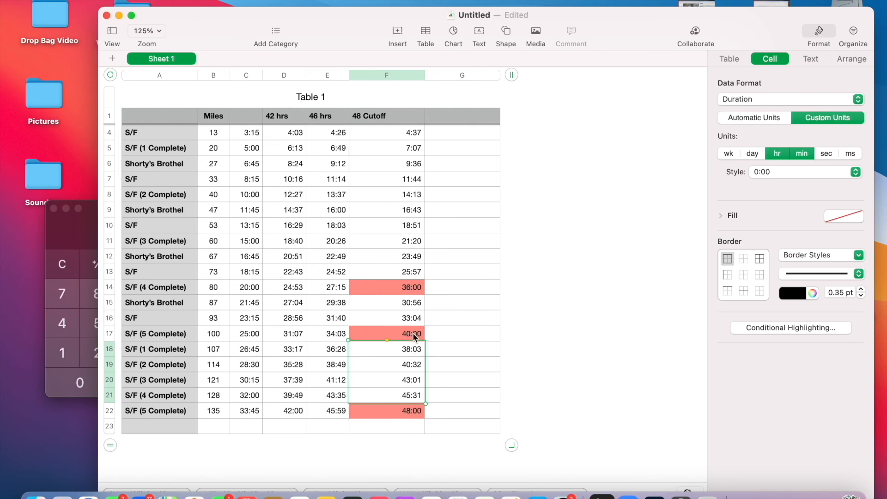
pyautogui.scroll(3, 413, 334)
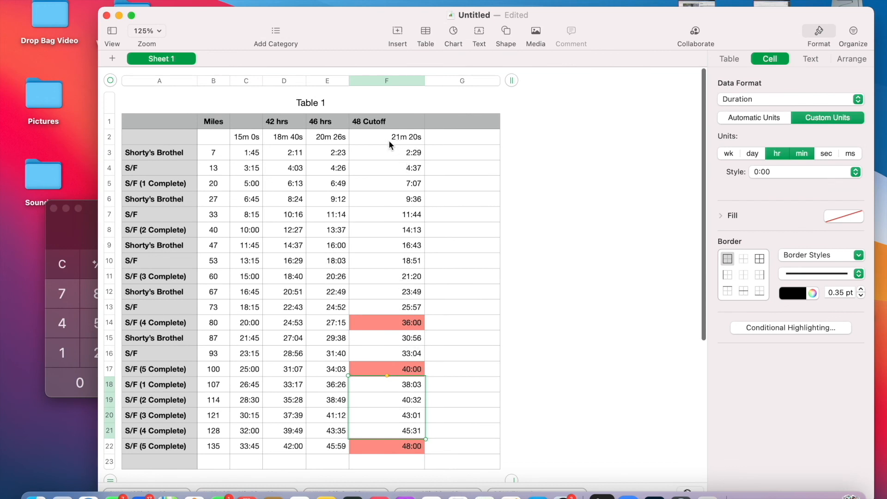
pyautogui.scroll(-3, 432, 225)
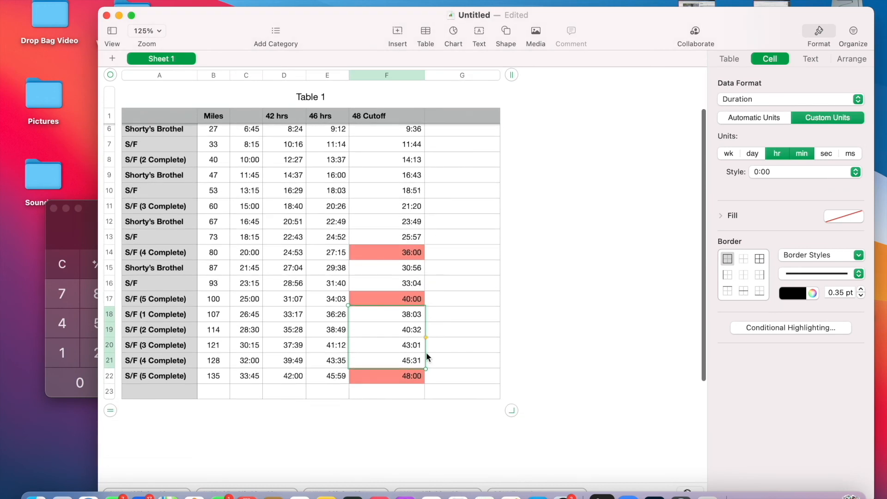
pyautogui.click(408, 376)
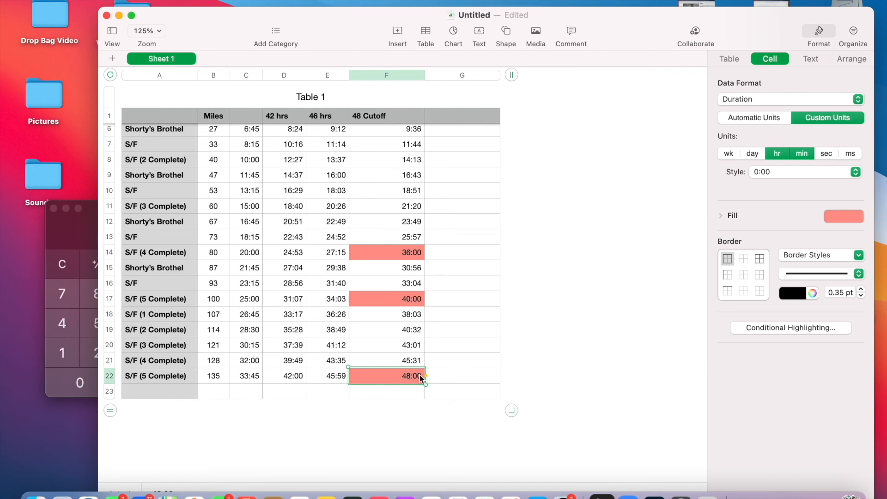